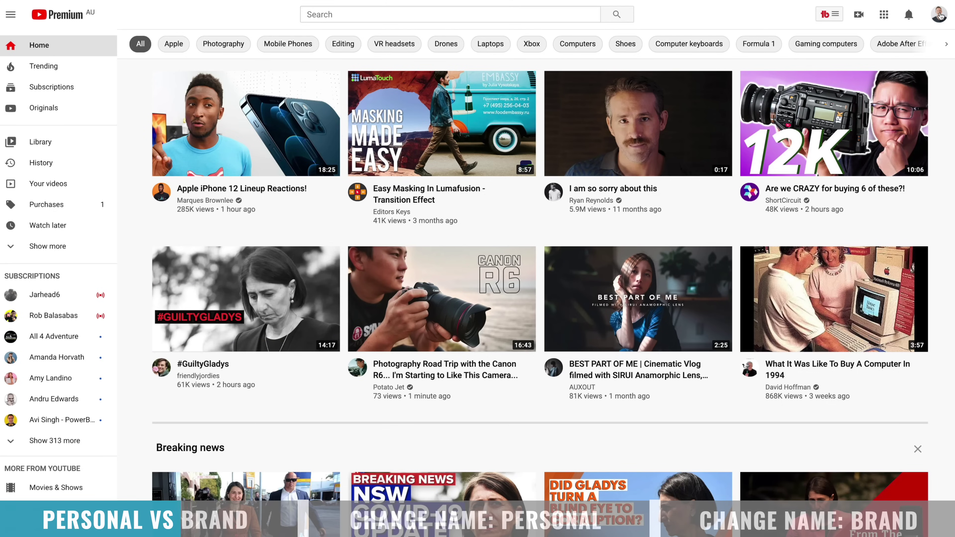
Step: Go to YouTube Studio from the account menu and show the Settings > Channel page
click(938, 15)
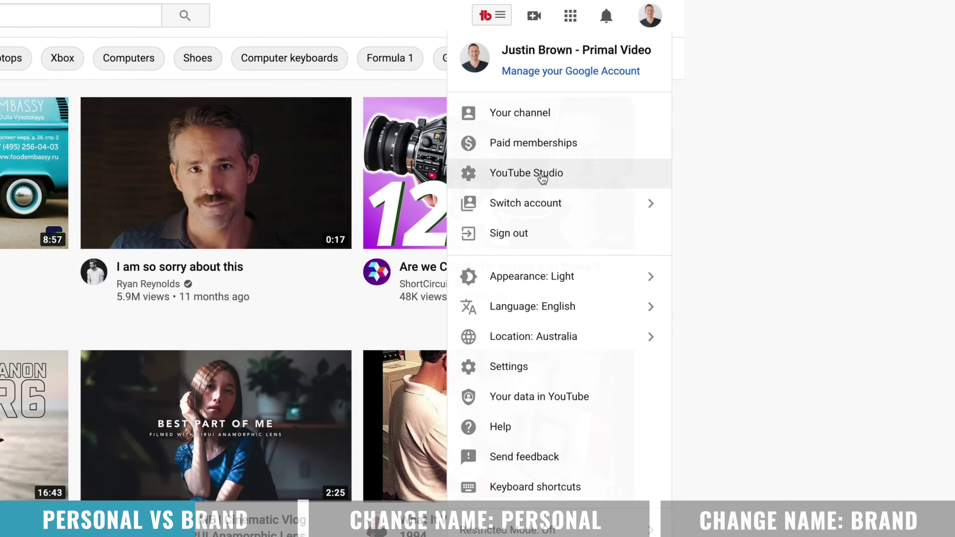
click(543, 177)
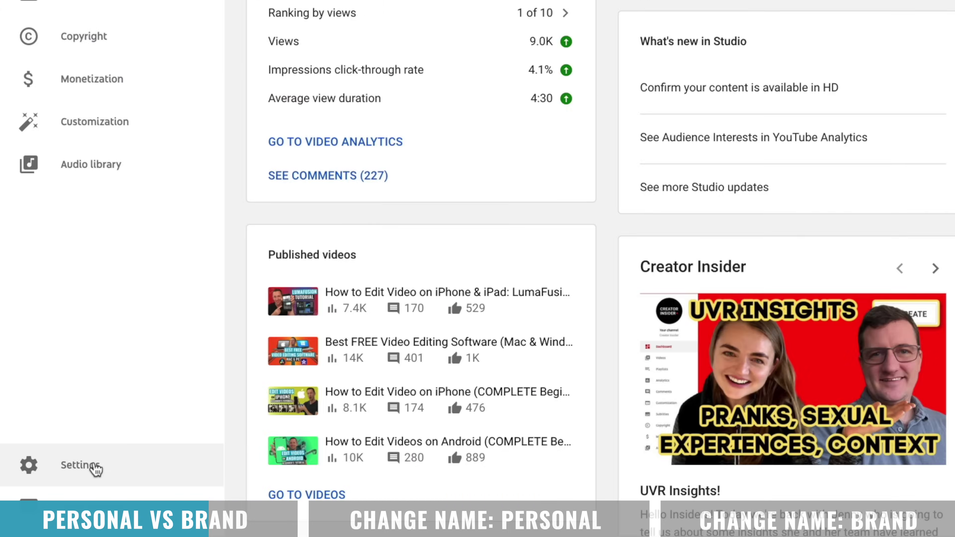
click(40, 500)
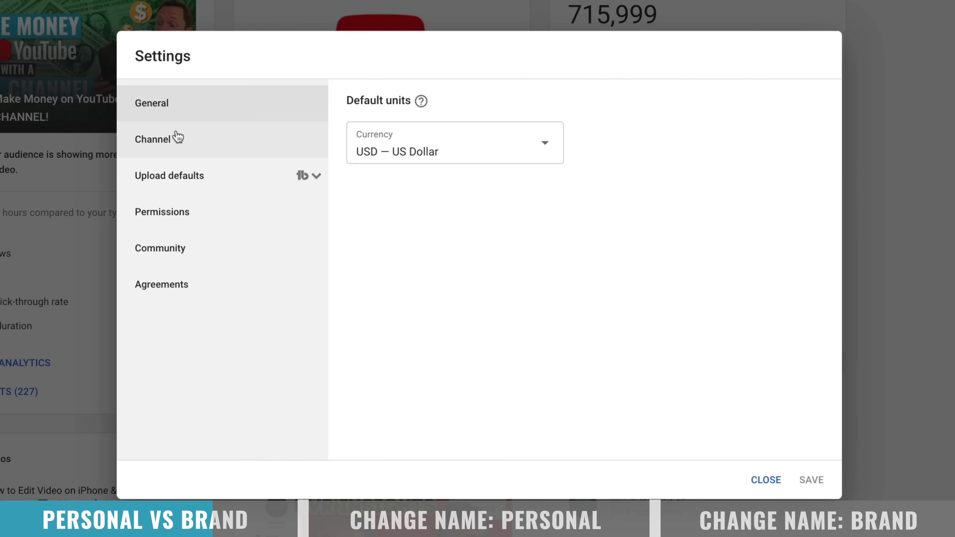
click(171, 143)
Step: Check the channel's advanced settings and the YouTube account page's Channel managers section
click(477, 111)
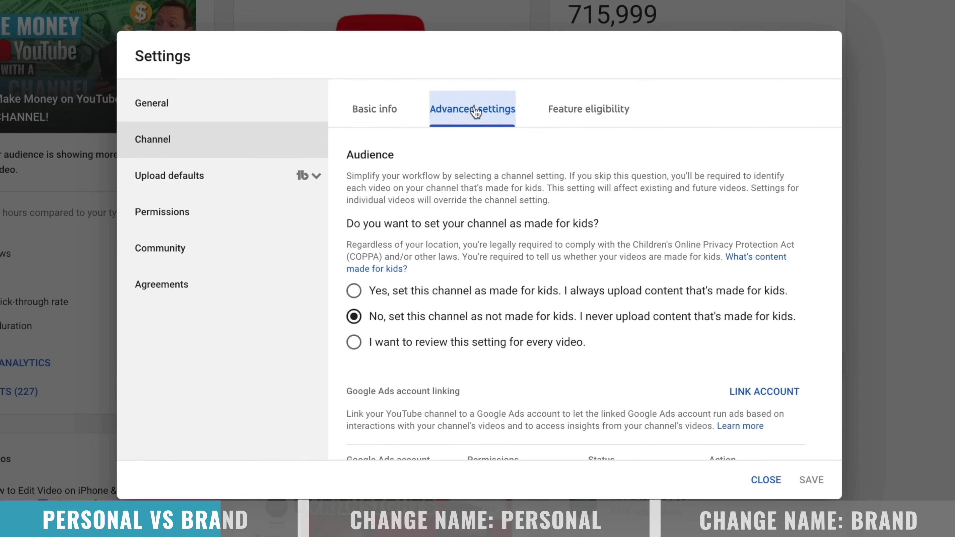
scroll(511, 245, down, 10)
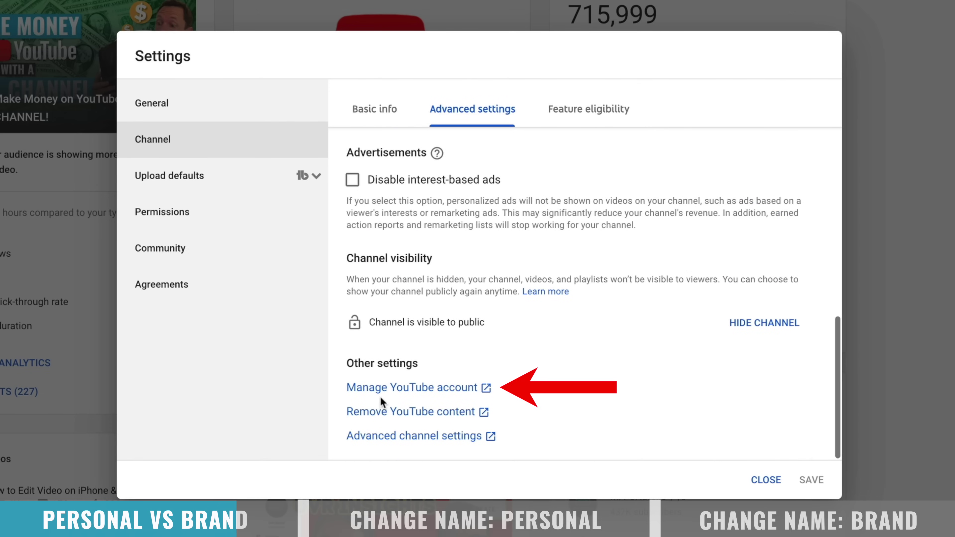
click(443, 386)
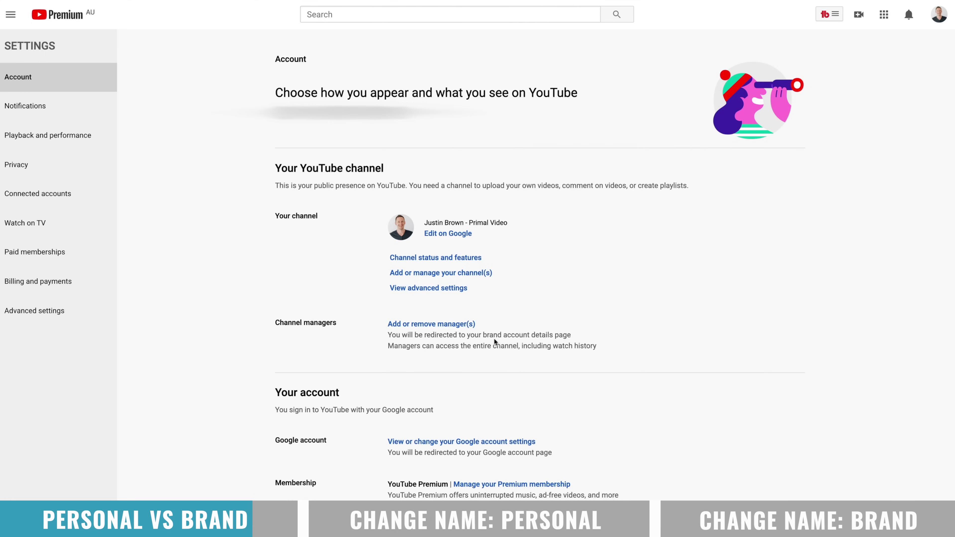
triple_click(285, 323)
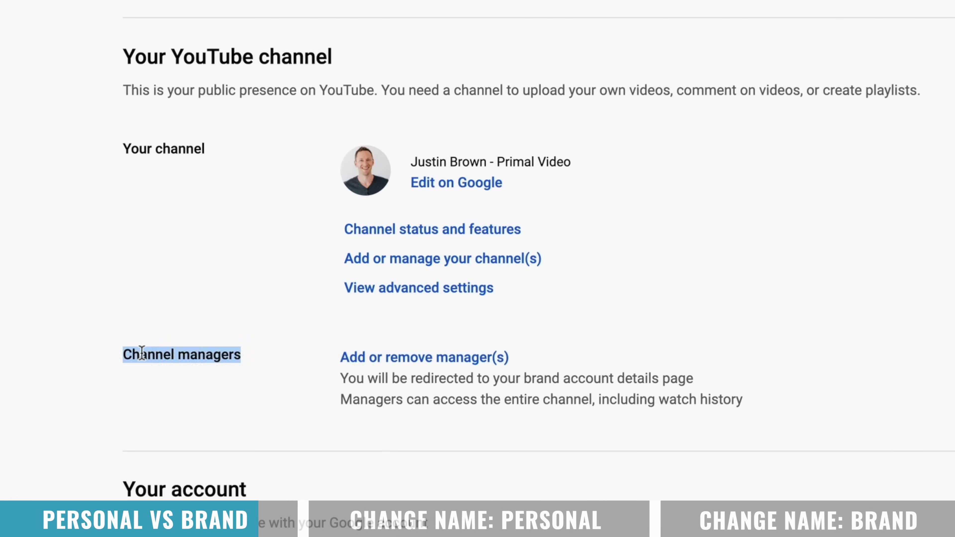
drag(341, 356, 760, 412)
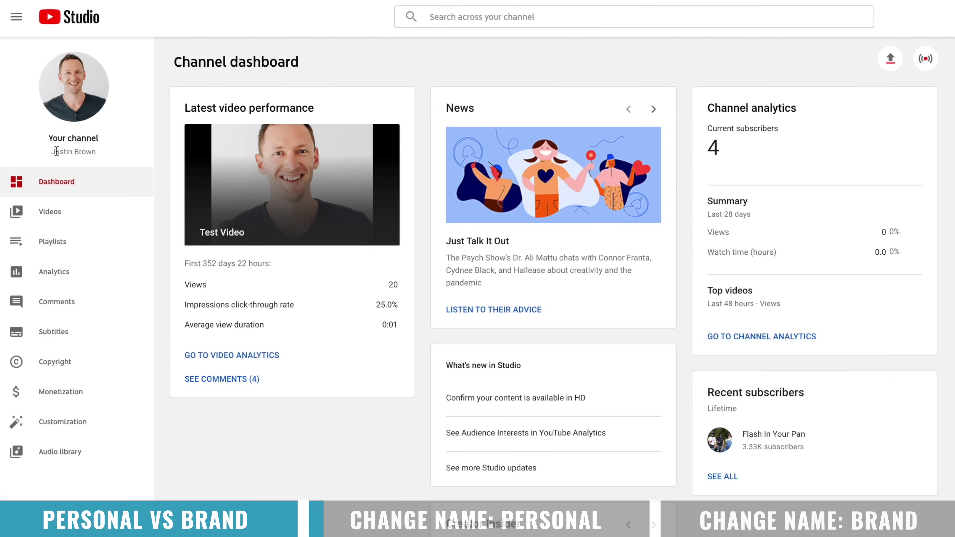
Step: In Settings > Channel > Basic info, follow the Google account link under the Name field
scroll(107, 467, down, 5)
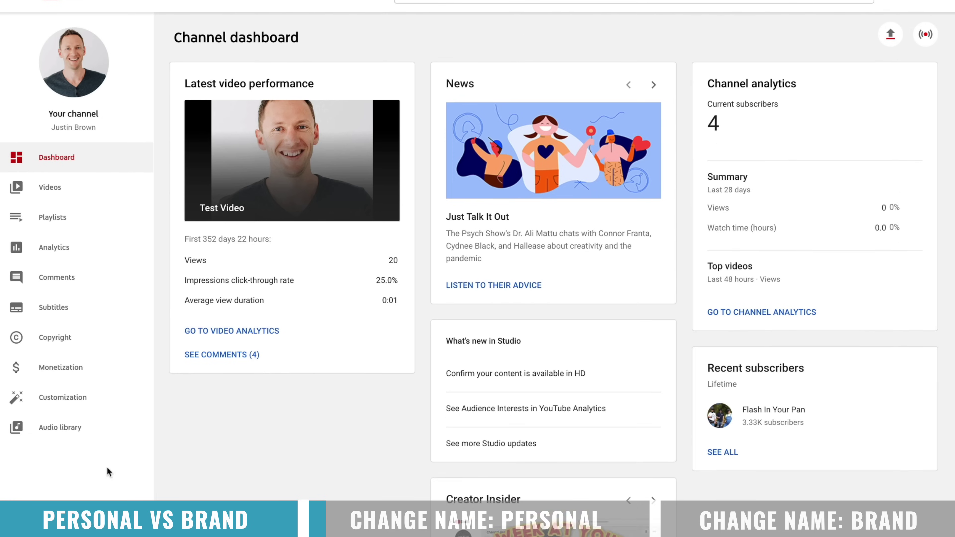
click(54, 485)
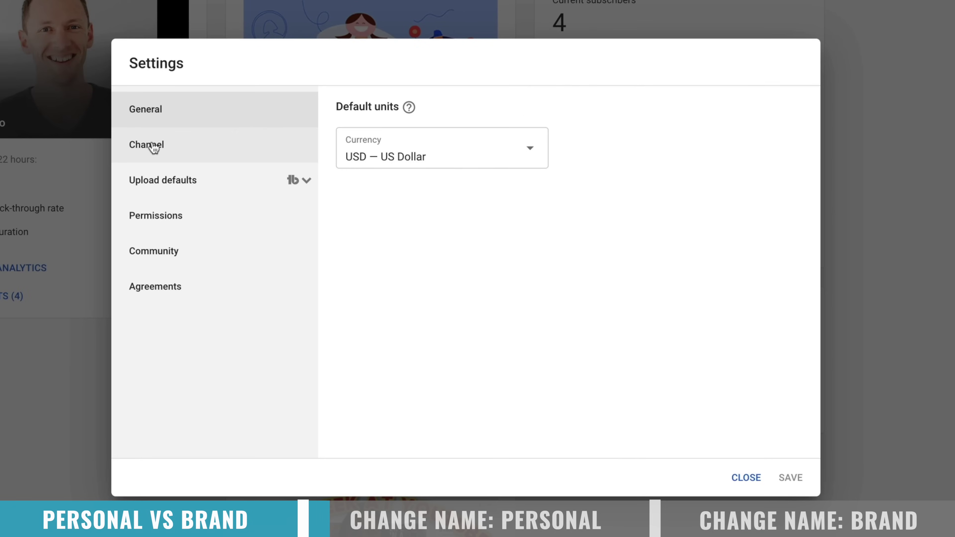
click(154, 147)
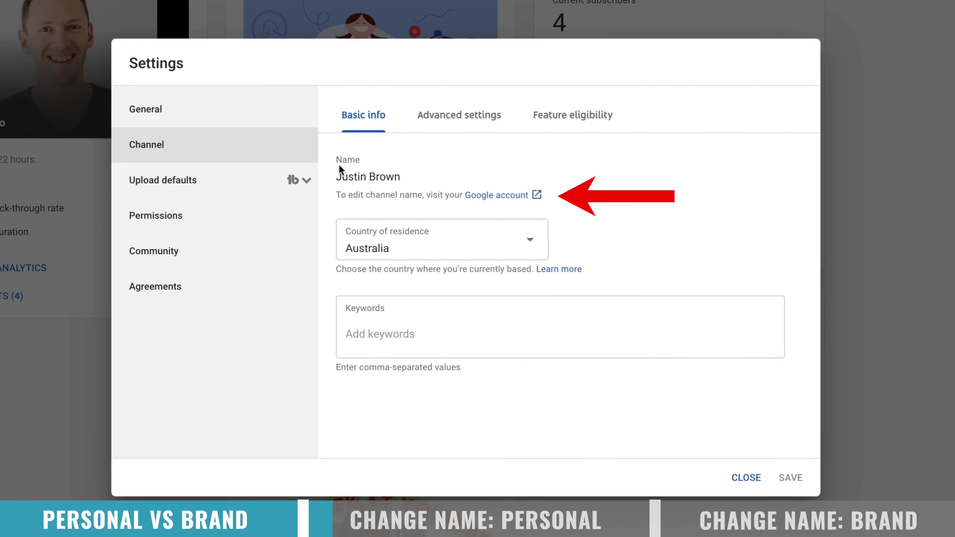
drag(341, 195, 466, 191)
click(357, 196)
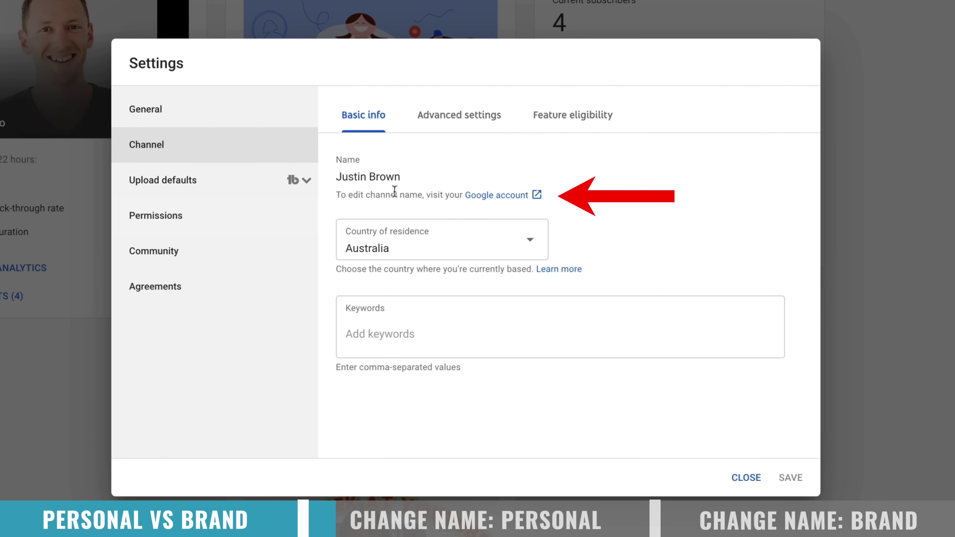
click(509, 199)
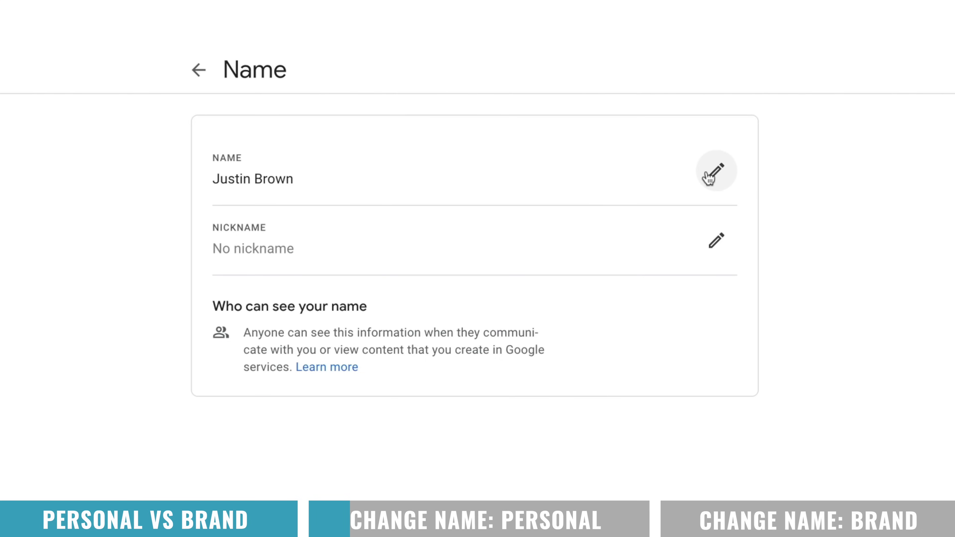
Step: Start editing the Google account name, then cancel so the name stays unchanged
click(716, 172)
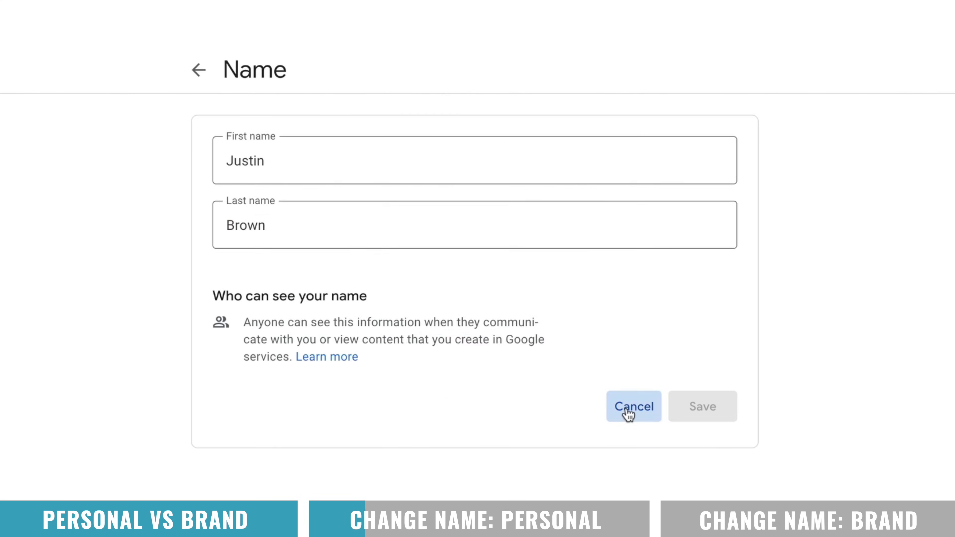
click(631, 410)
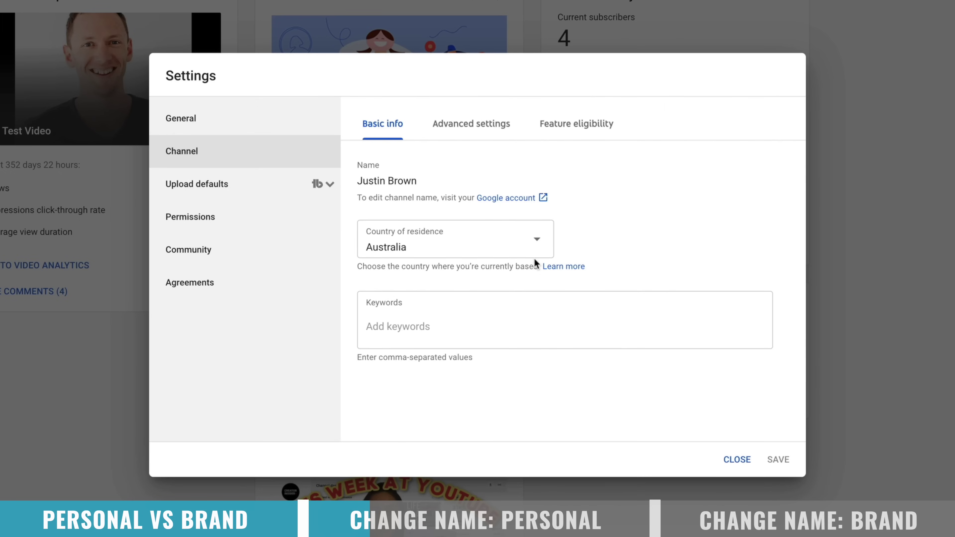
Step: List the account's channels: the 4-subscriber personal and 716,000-subscriber brand channels, plus create-new option
click(465, 127)
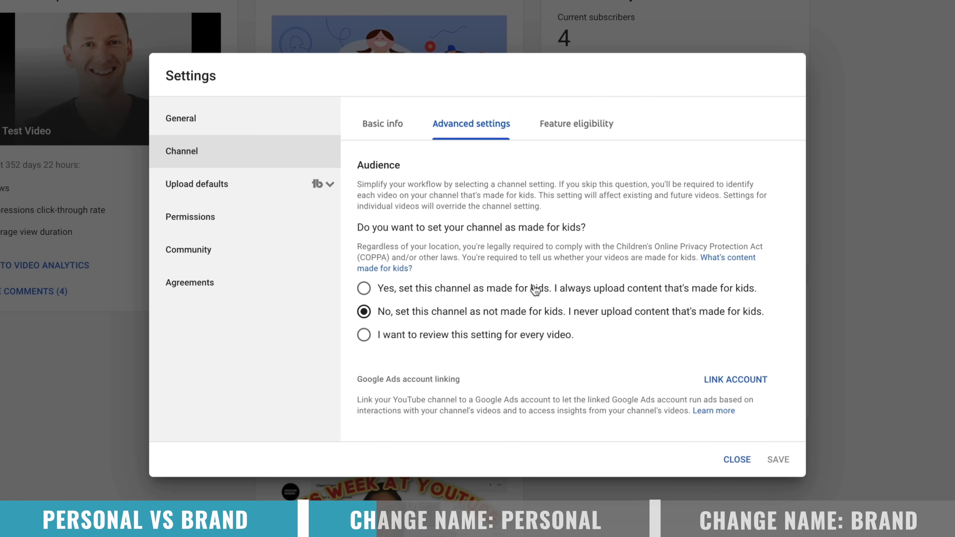
scroll(535, 290, down, 10)
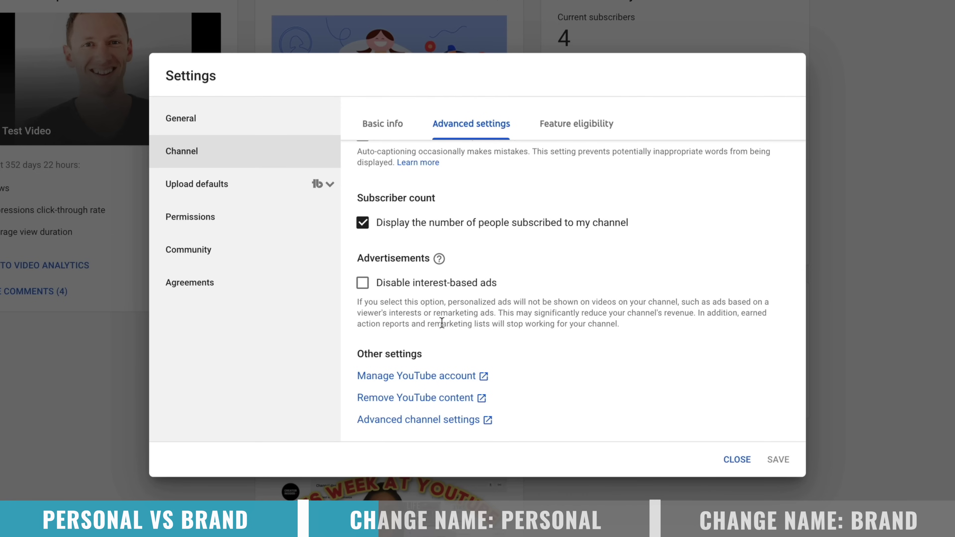
click(412, 376)
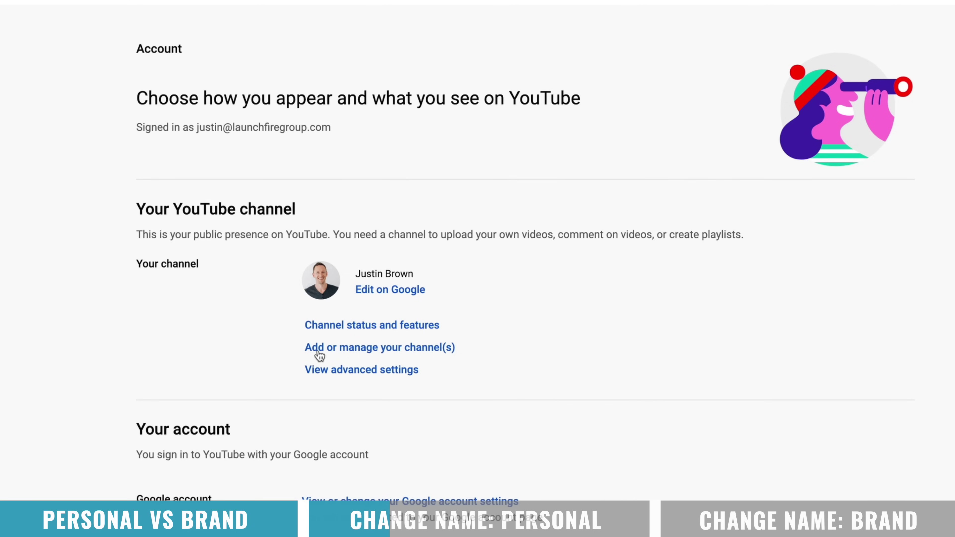
click(378, 351)
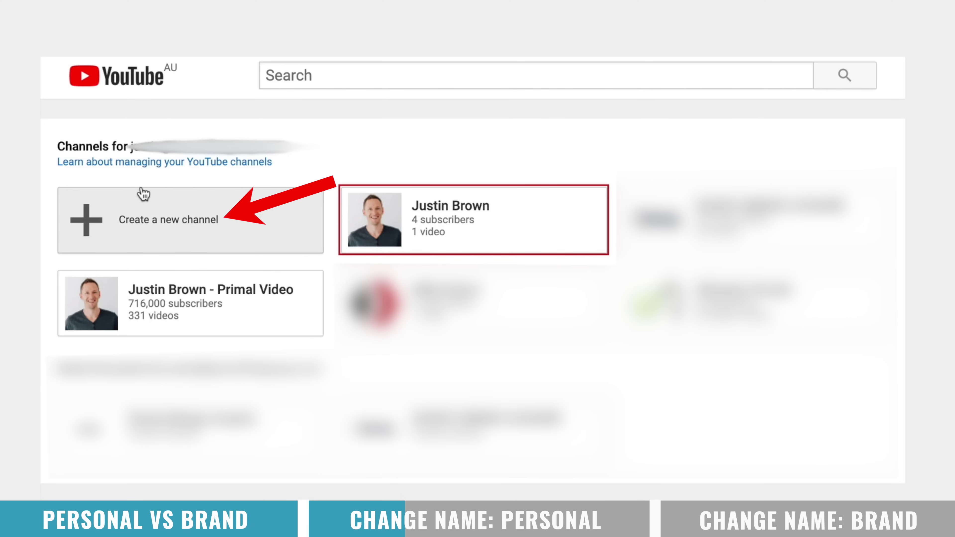
click(179, 225)
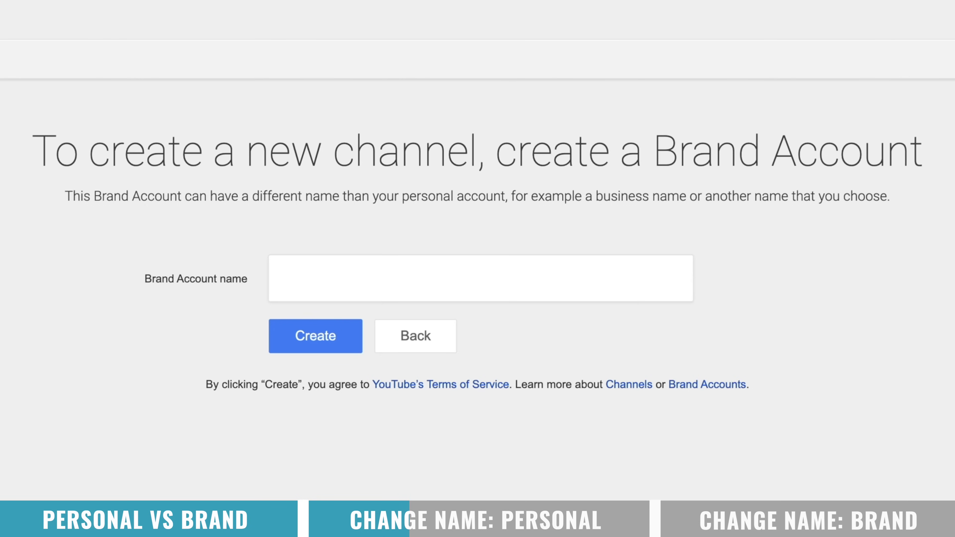
Step: Create a Brand Account channel named with the presenter's first name plus 'Super Awesome Channel'
click(365, 284)
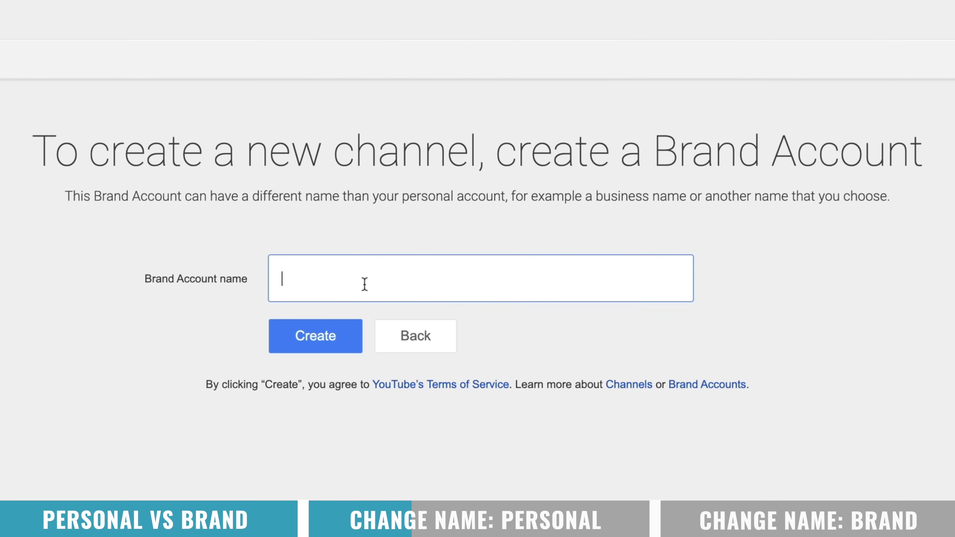
text(Justin's S)
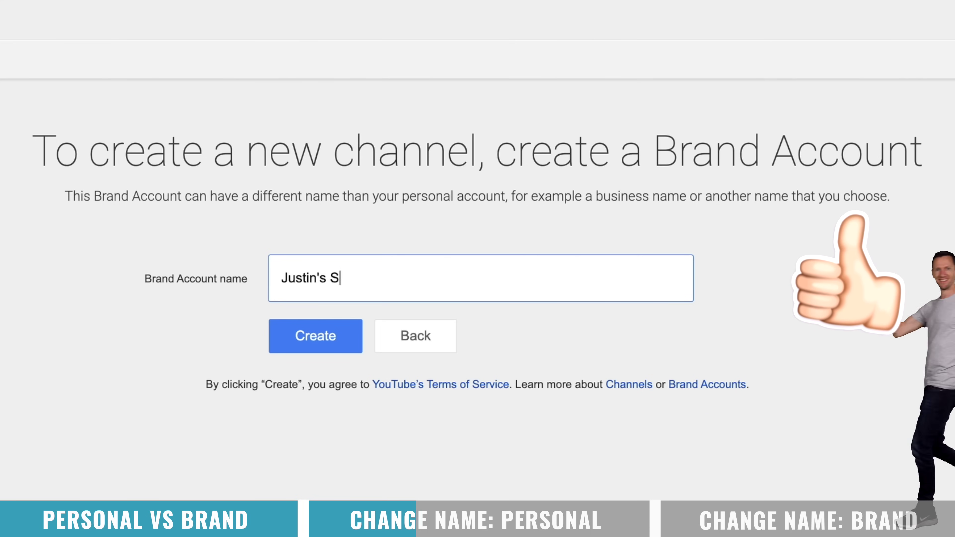
text(uper Awe)
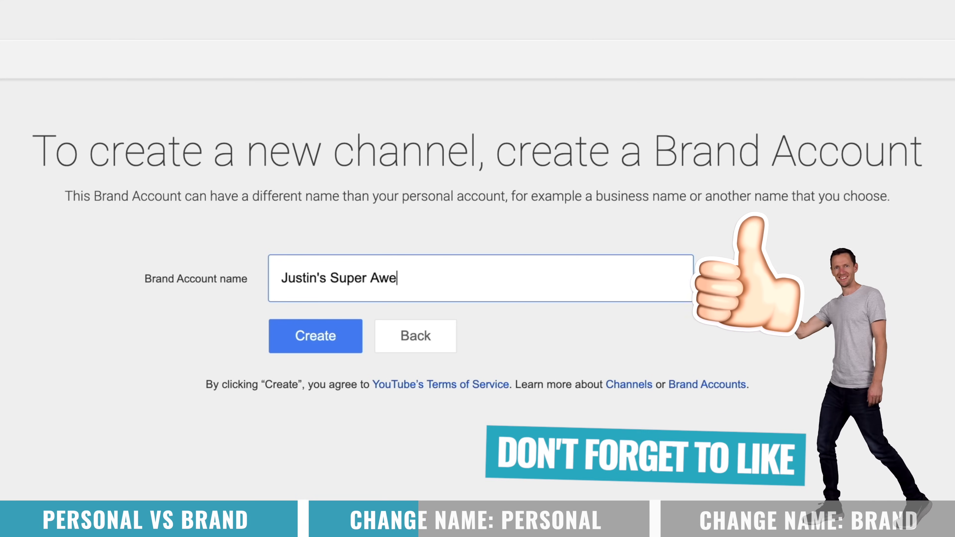
text(some Channel)
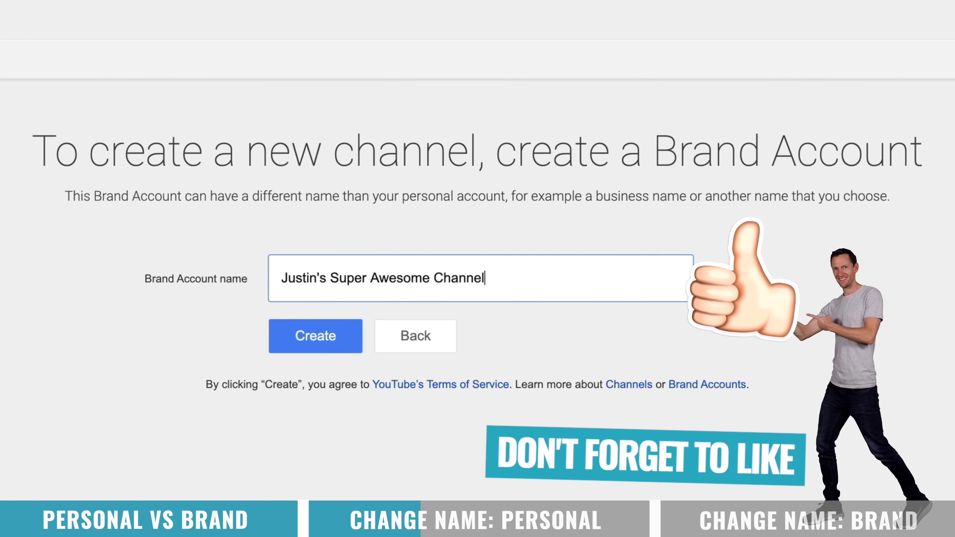
click(303, 330)
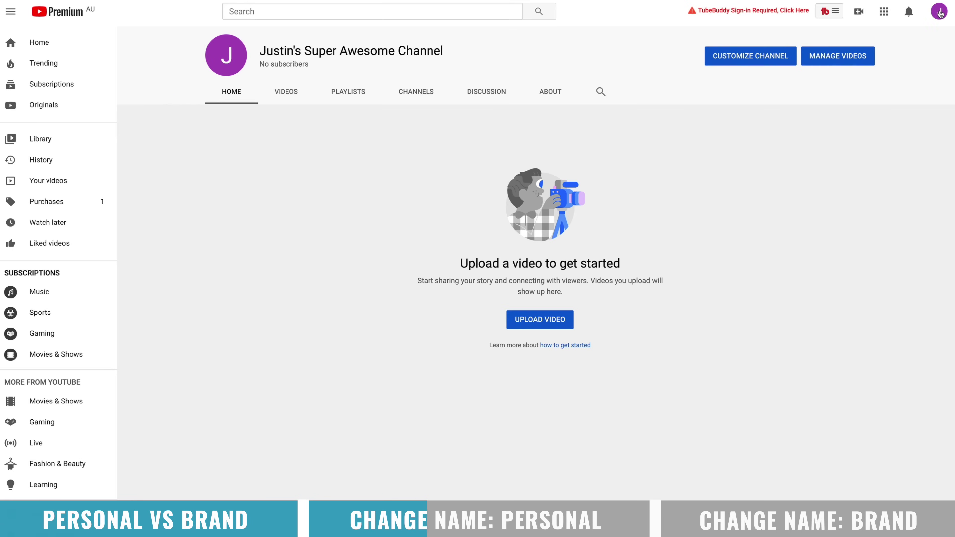
Step: Switch back to the personal 4-subscriber account
click(939, 14)
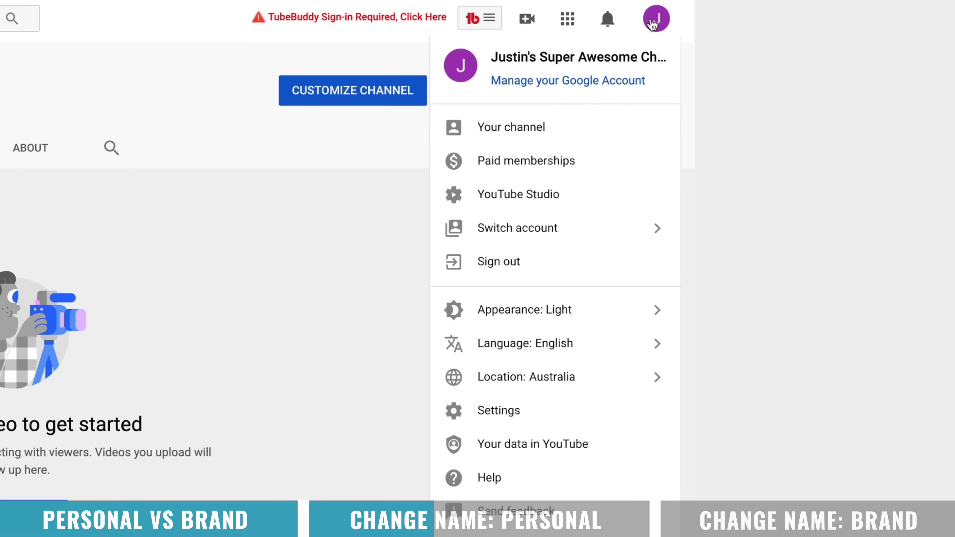
click(549, 226)
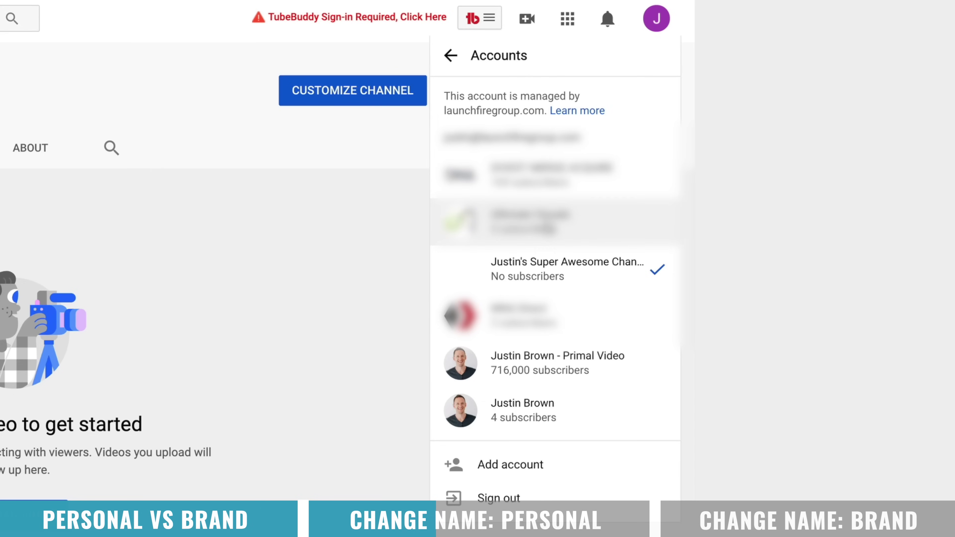
drag(505, 418, 575, 417)
click(560, 415)
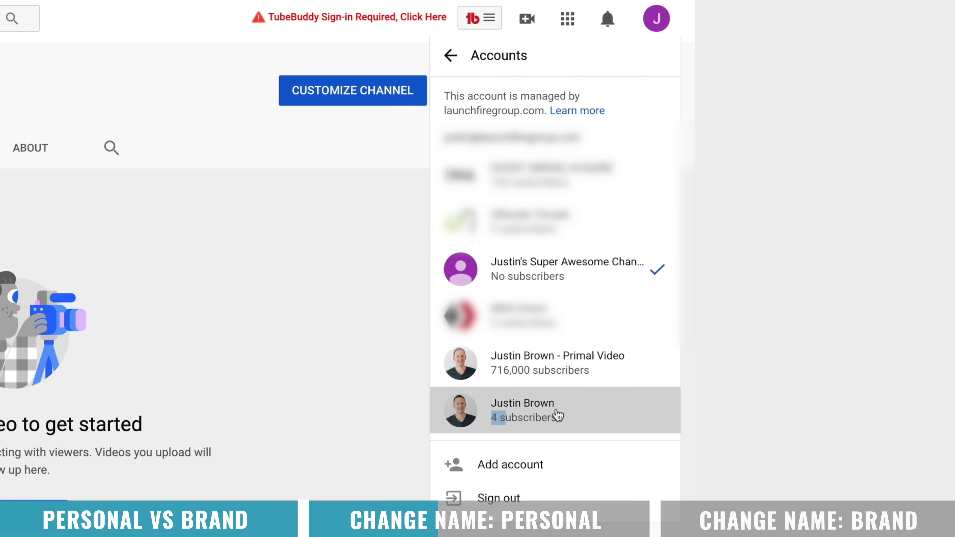
click(558, 415)
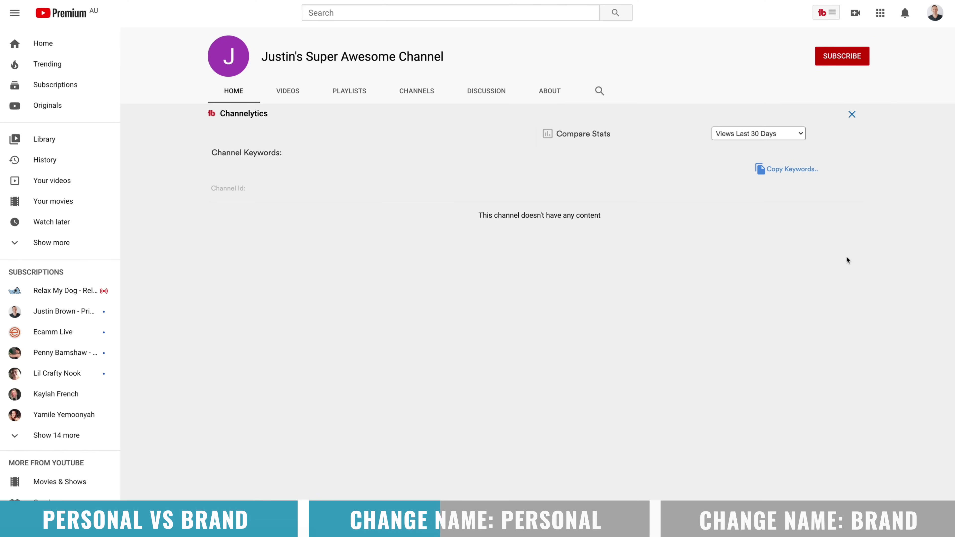
Step: Show the personal channel's Settings > Channel > Advanced settings in YouTube Studio
click(935, 13)
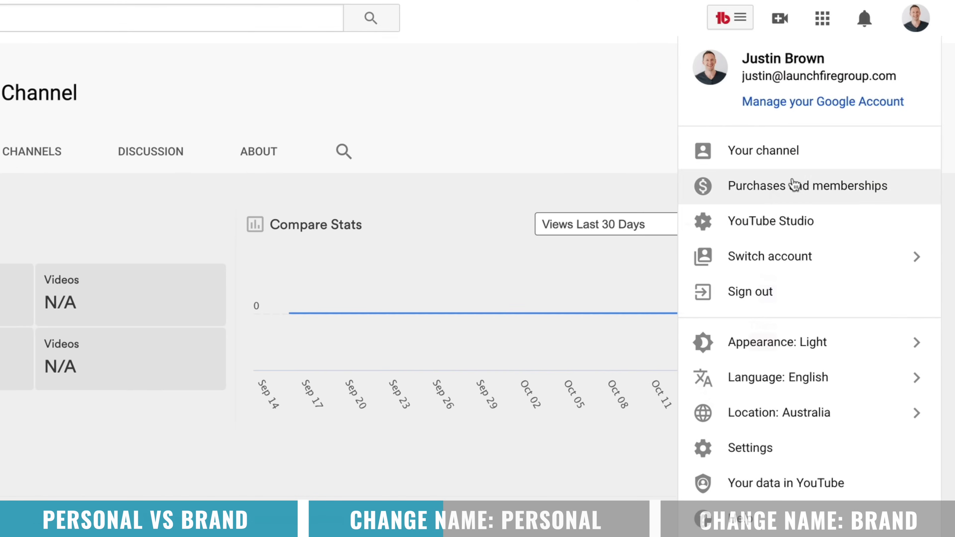
click(806, 222)
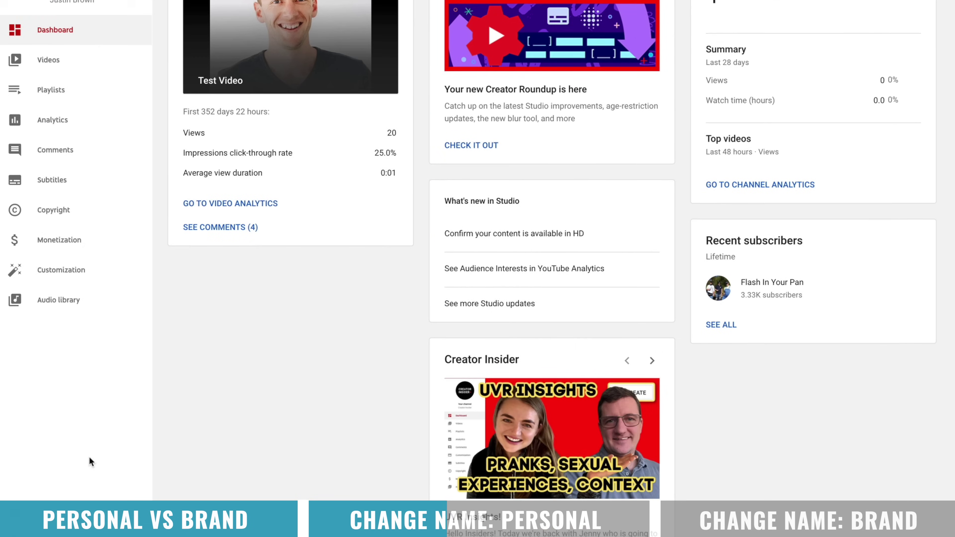
click(26, 492)
click(167, 145)
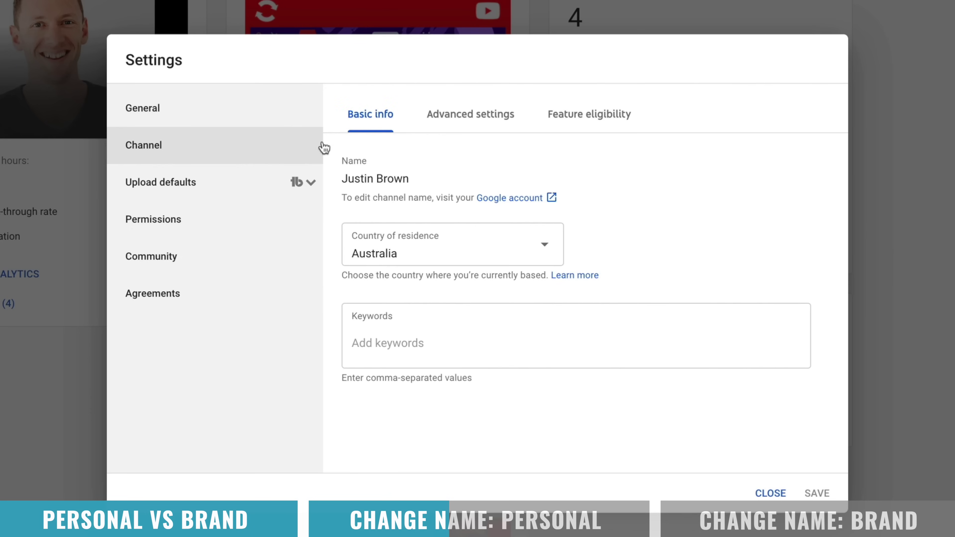
click(451, 119)
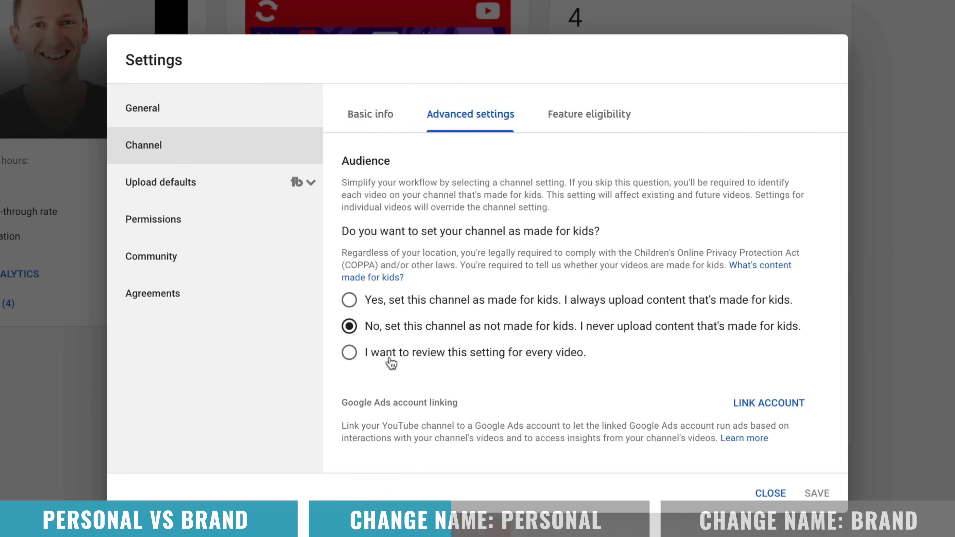
Step: From the YouTube account page's advanced settings, choose Move channel to a brand account
scroll(409, 380, down, 10)
click(429, 400)
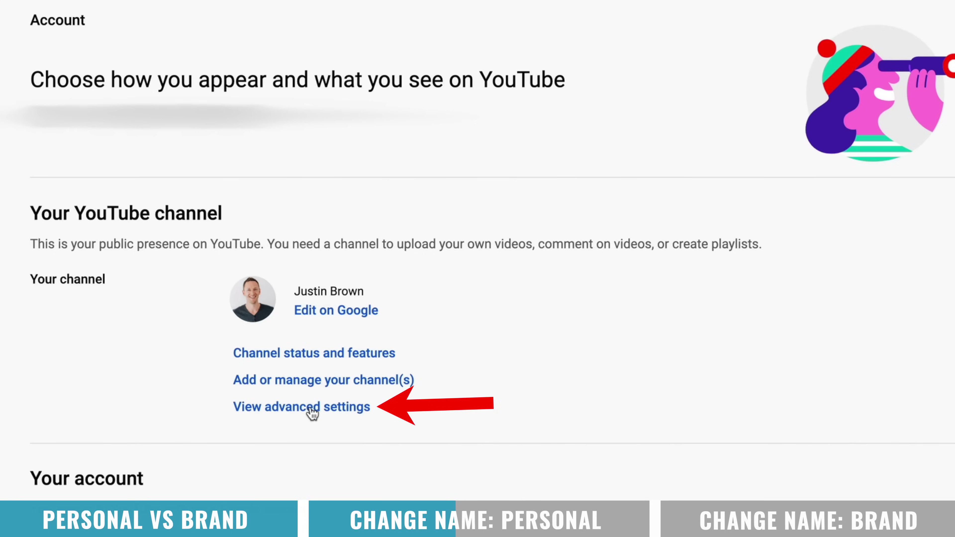
click(323, 413)
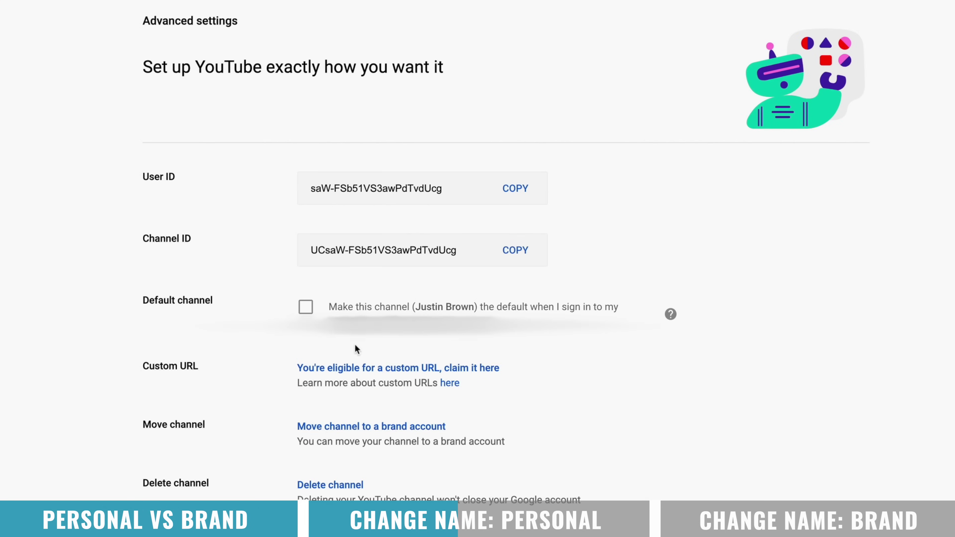
click(401, 427)
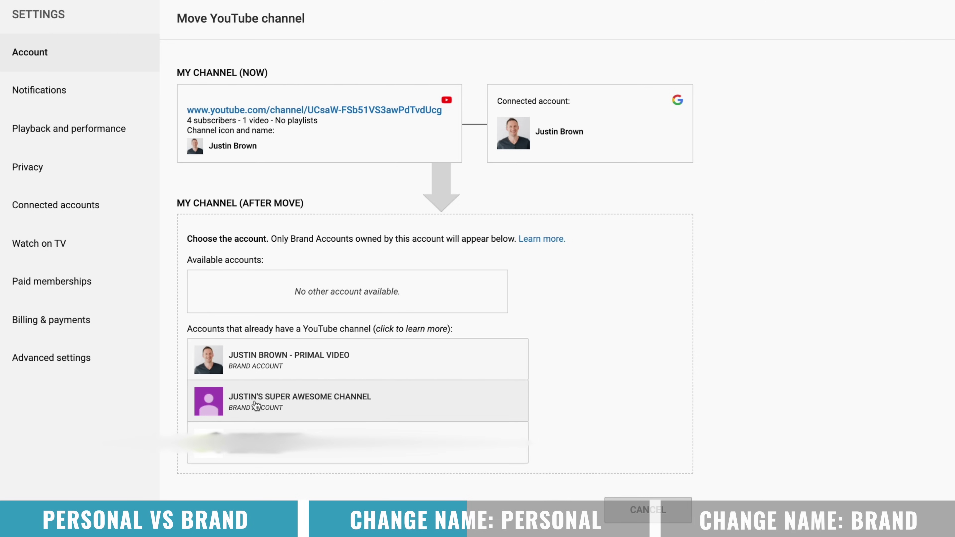
Step: Choose the Super Awesome Channel brand account as destination and delete its existing empty channel
click(351, 403)
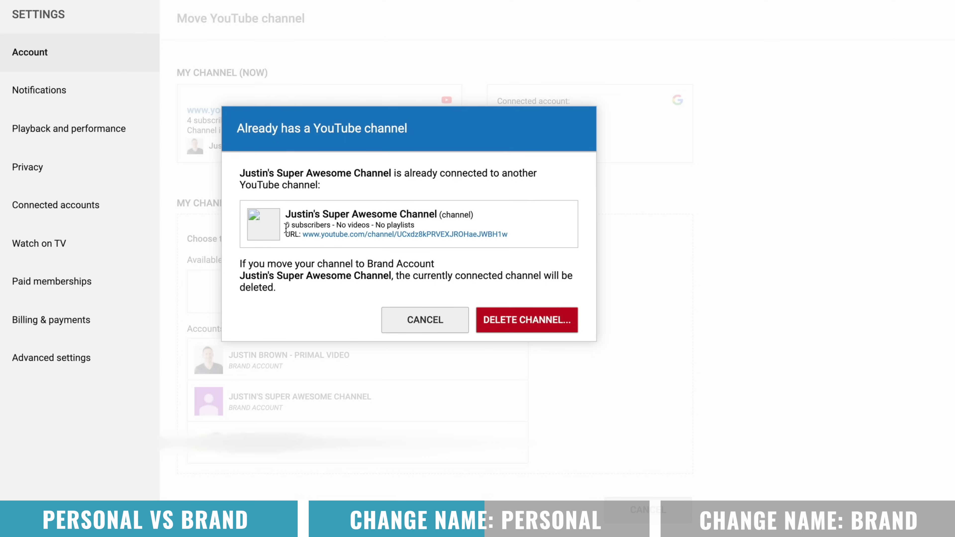
drag(286, 227, 436, 225)
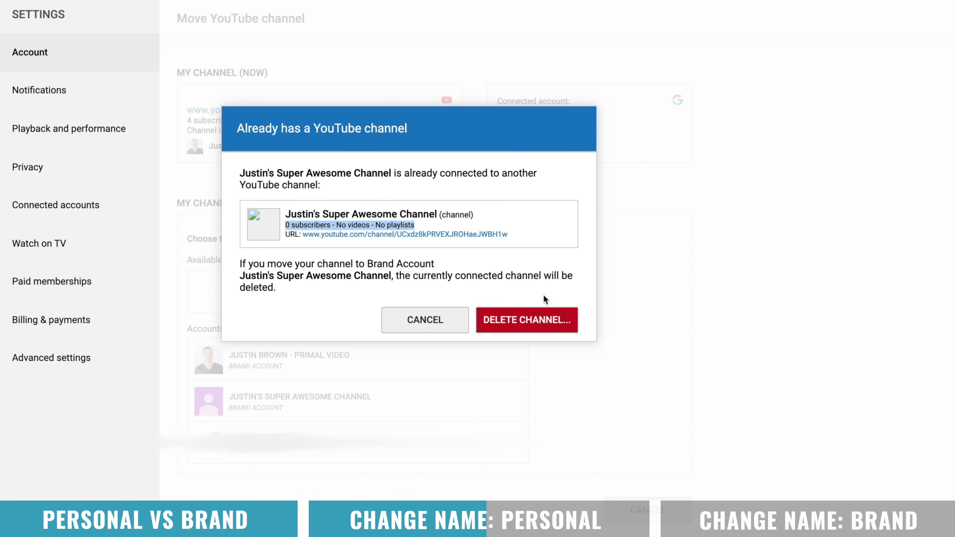
click(533, 324)
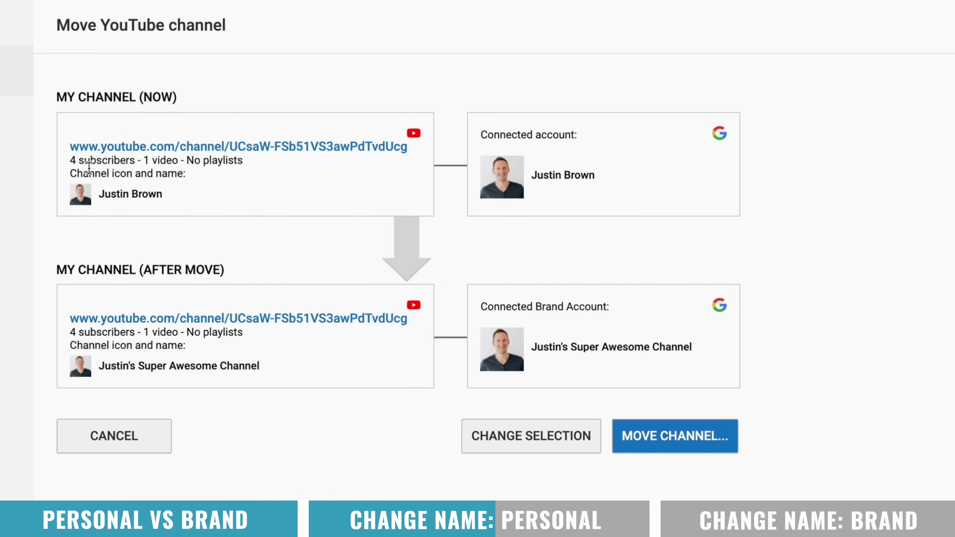
Step: Review the before/after summary showing 4 subscribers and 1 video kept, then proceed with the move
drag(164, 196, 253, 164)
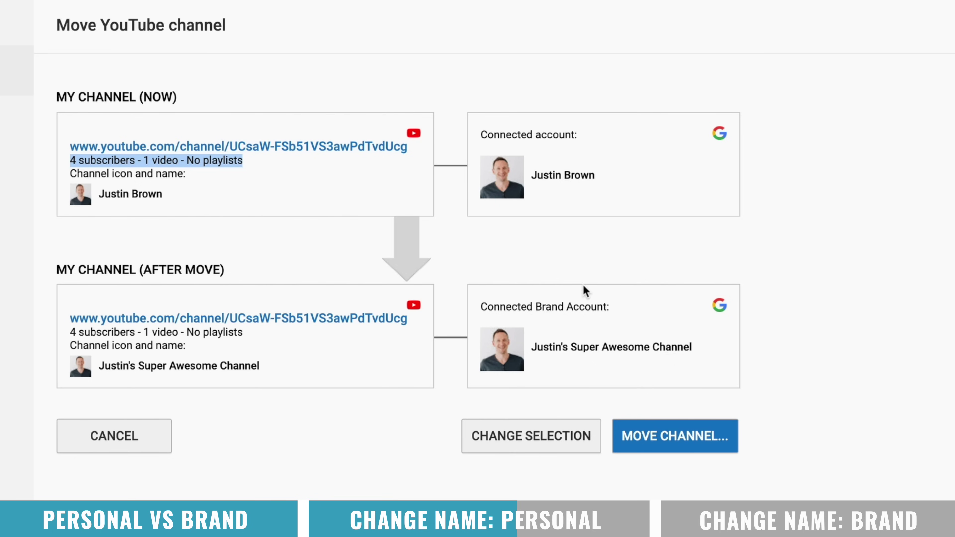
click(683, 434)
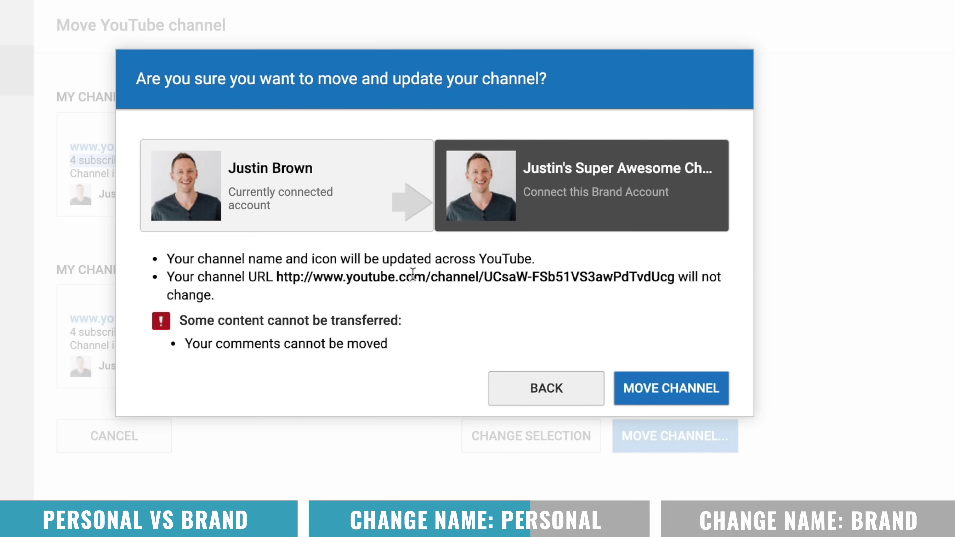
Step: Review the content-transfer and comments warnings, then confirm moving the channel
drag(402, 321, 392, 321)
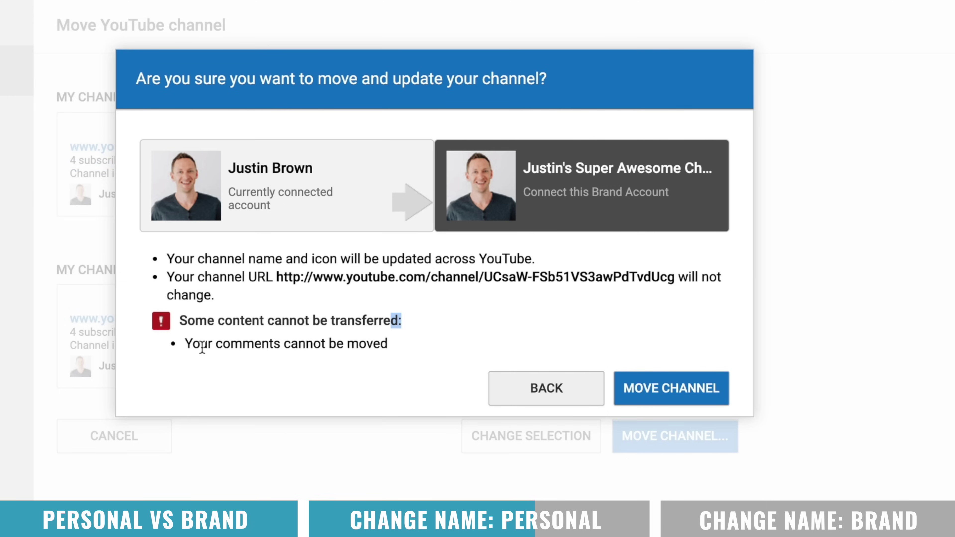
drag(193, 344, 420, 353)
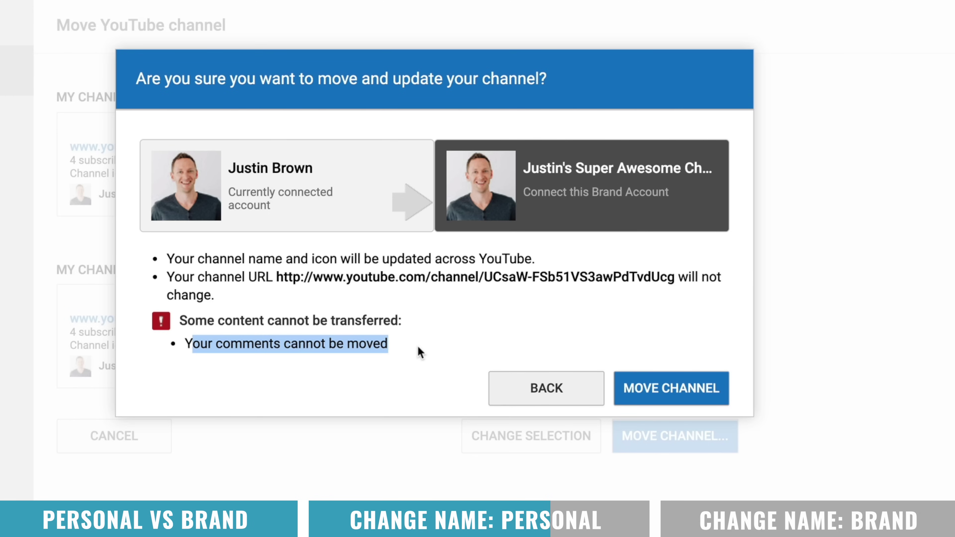
drag(180, 321, 425, 326)
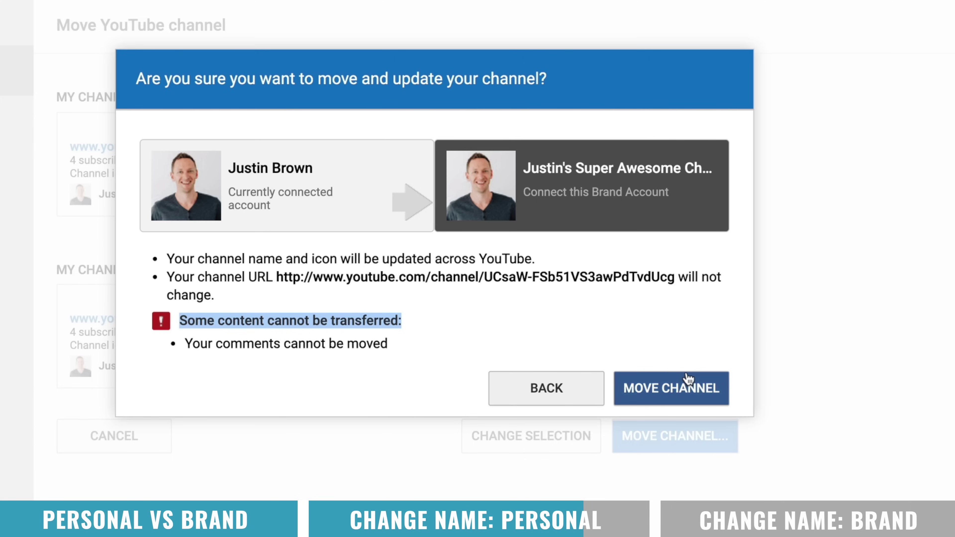
click(657, 390)
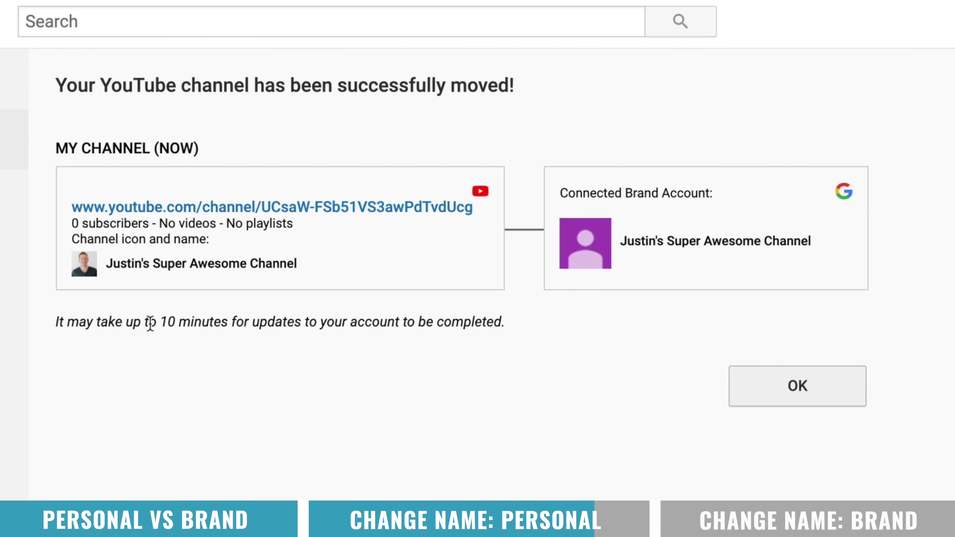
Step: Dismiss the move success message, switch to the Super Awesome Channel account, and open YouTube Studio
drag(246, 324, 567, 328)
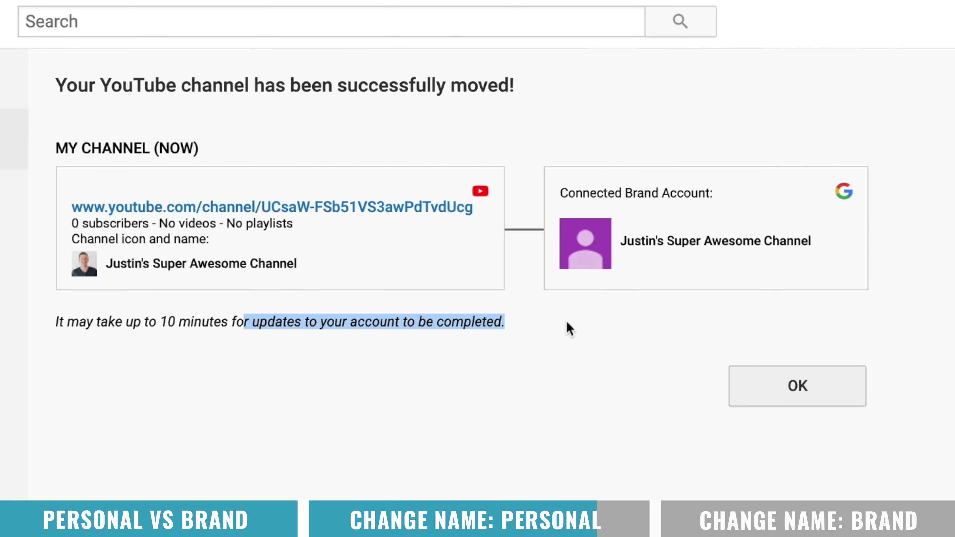
click(812, 398)
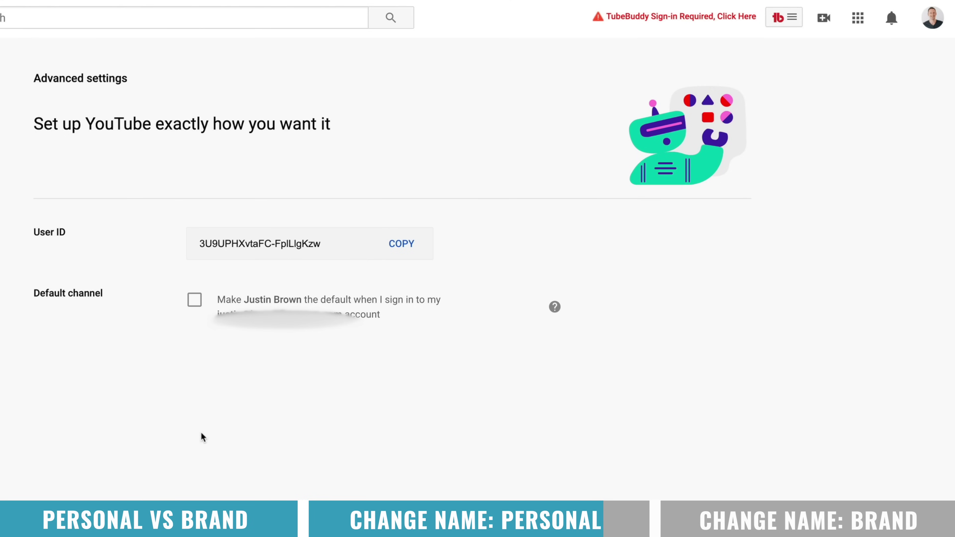
click(933, 21)
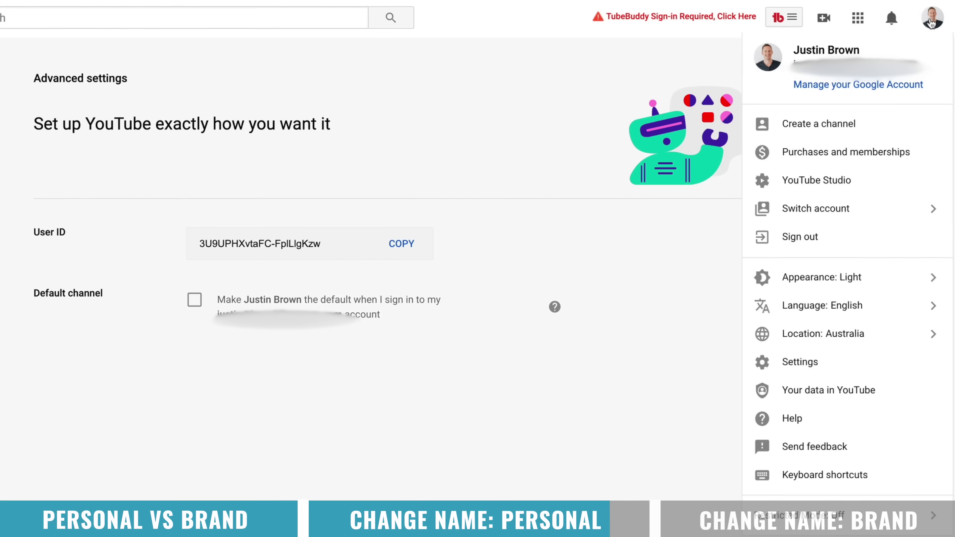
click(807, 214)
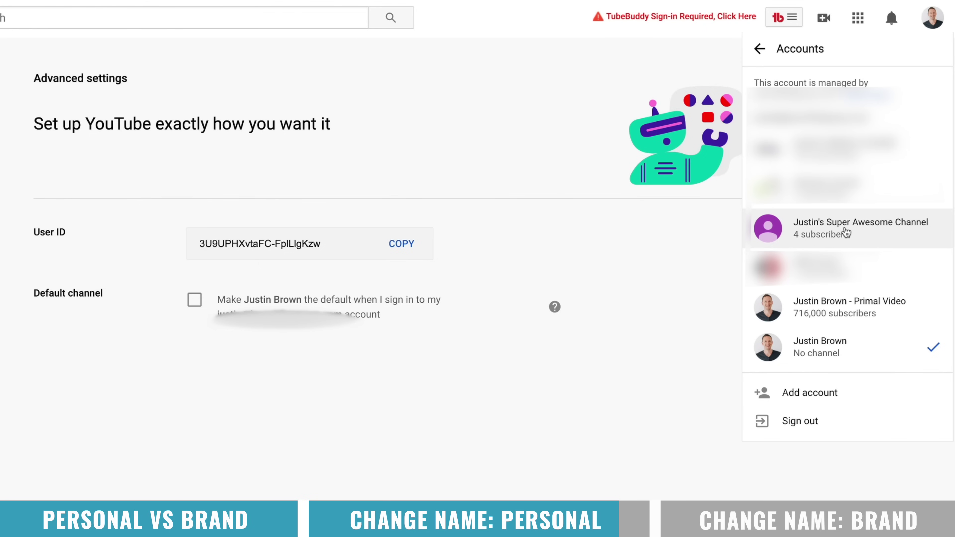
click(769, 238)
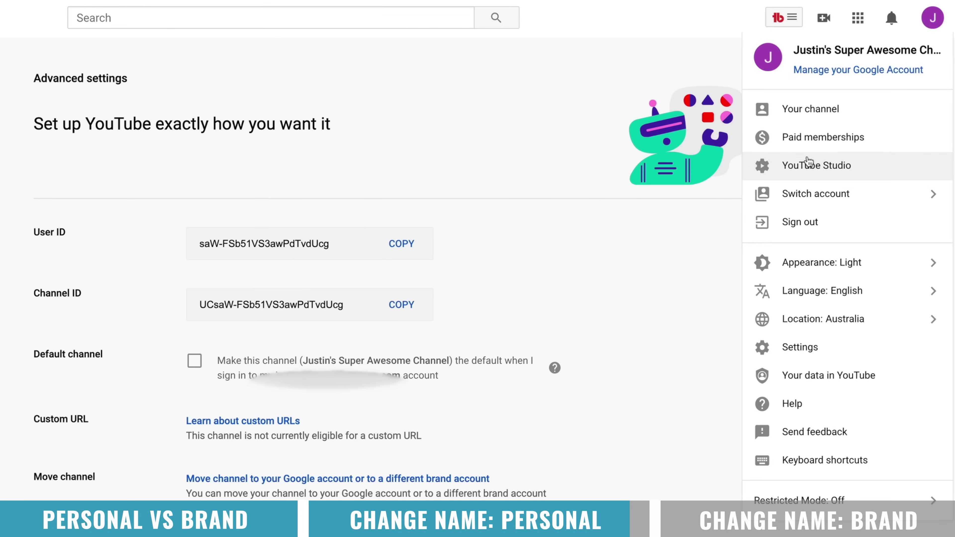
click(807, 157)
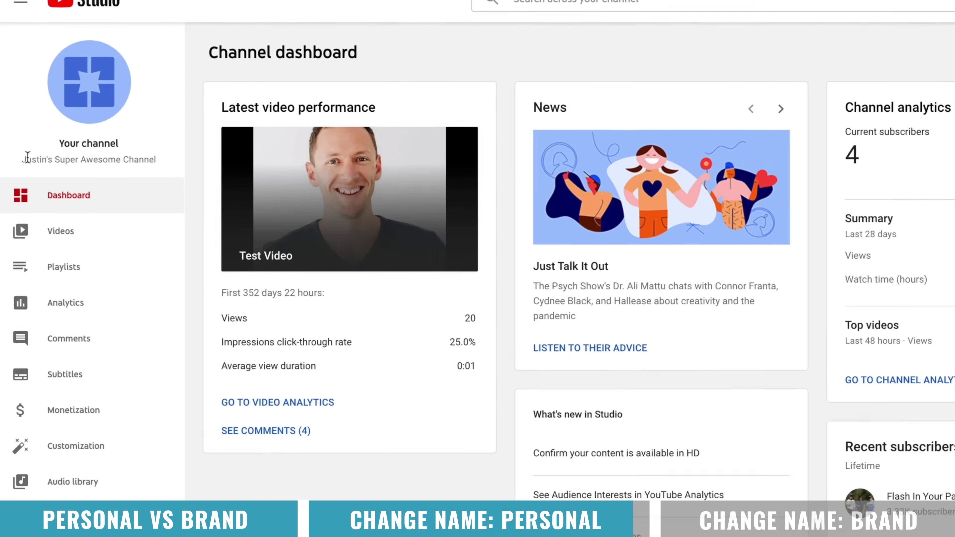
Step: Check the Studio dashboard's Super Awesome Channel name and its count of 4 subscribers
drag(19, 146, 121, 147)
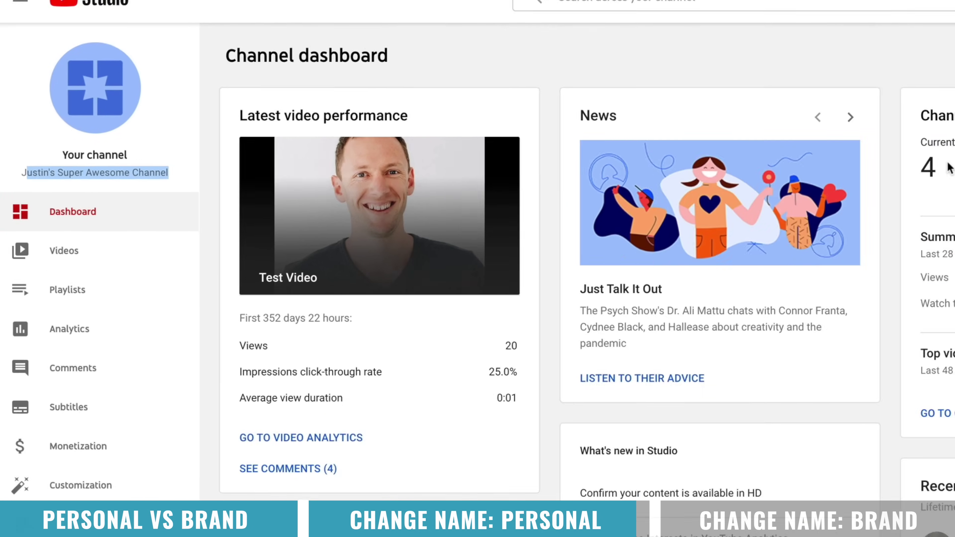
click(954, 182)
double_click(784, 158)
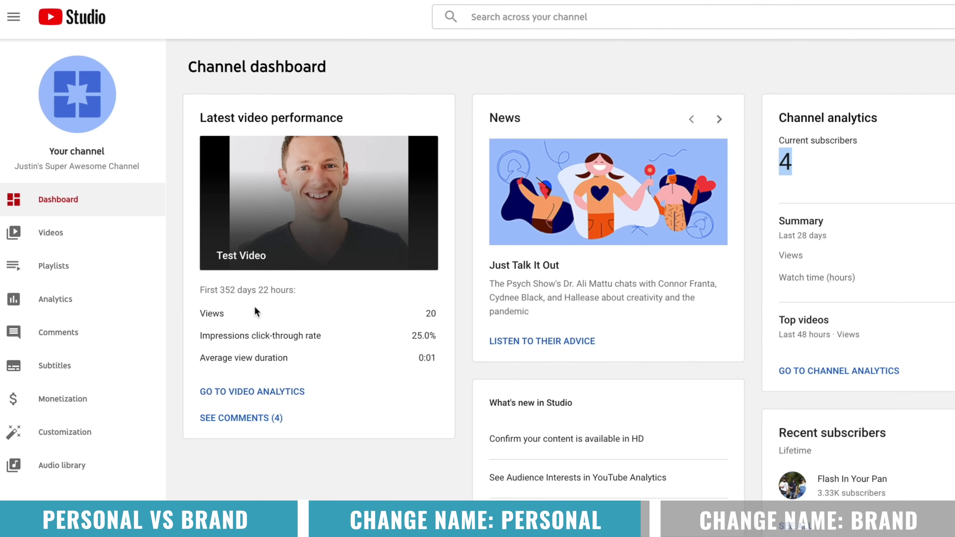
click(420, 319)
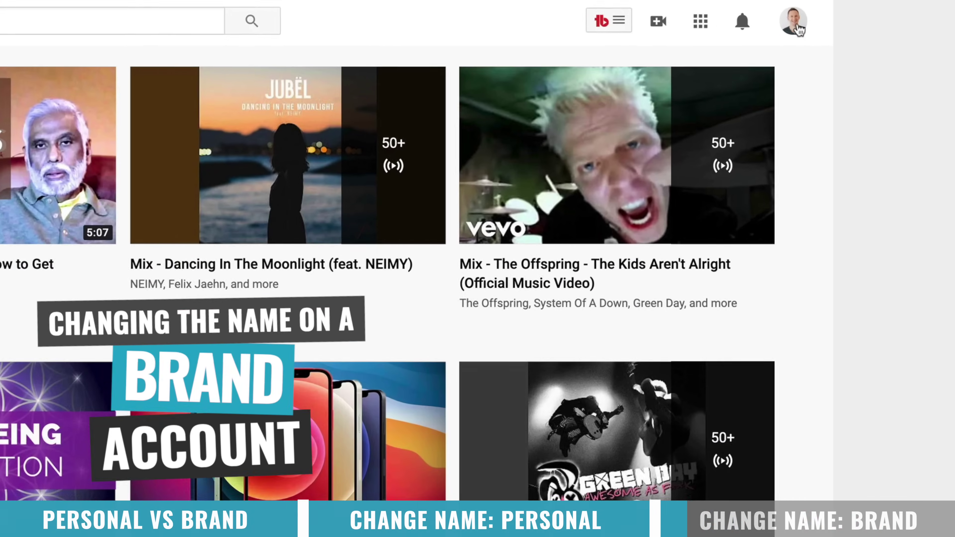
click(940, 15)
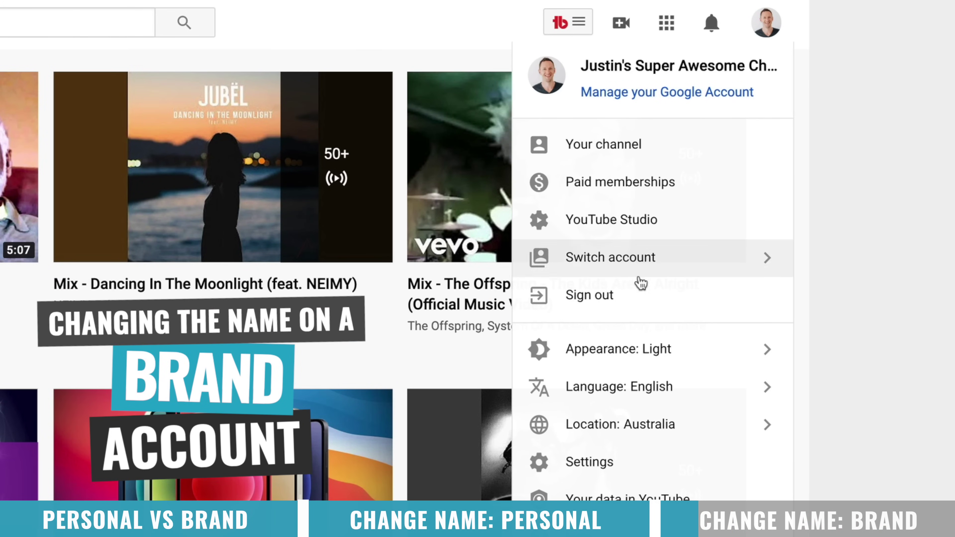
Step: From YouTube account settings, edit the Super Awesome Channel name on Google and open its name details
click(601, 467)
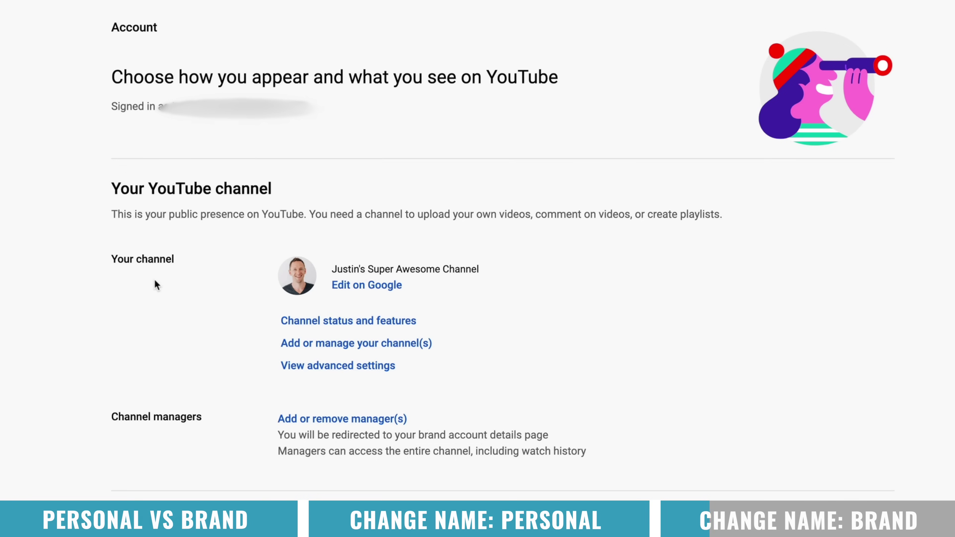
drag(338, 270, 558, 274)
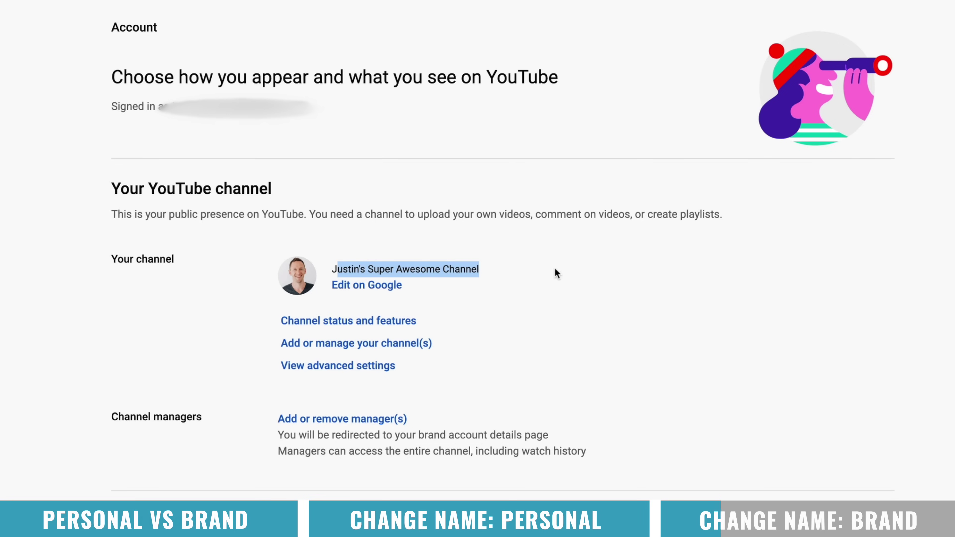
click(366, 286)
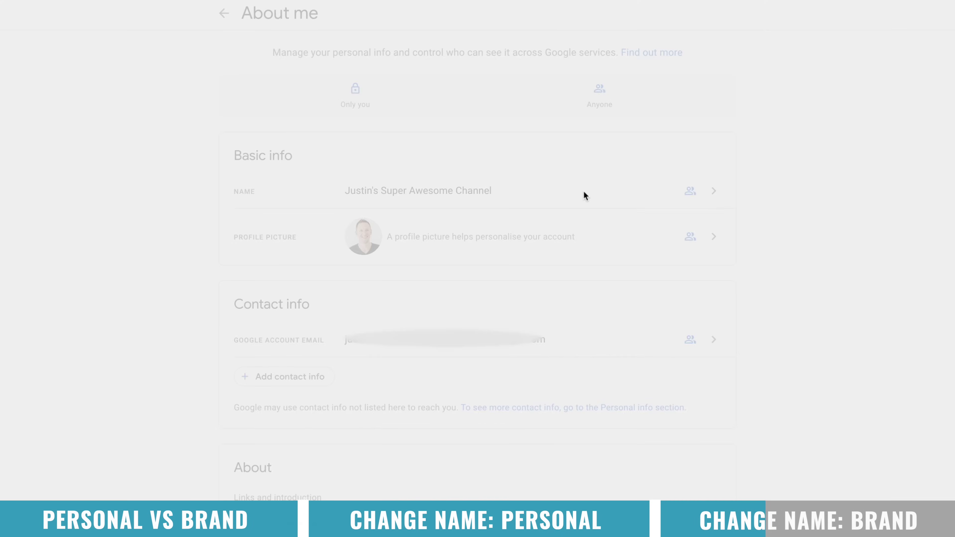
click(584, 192)
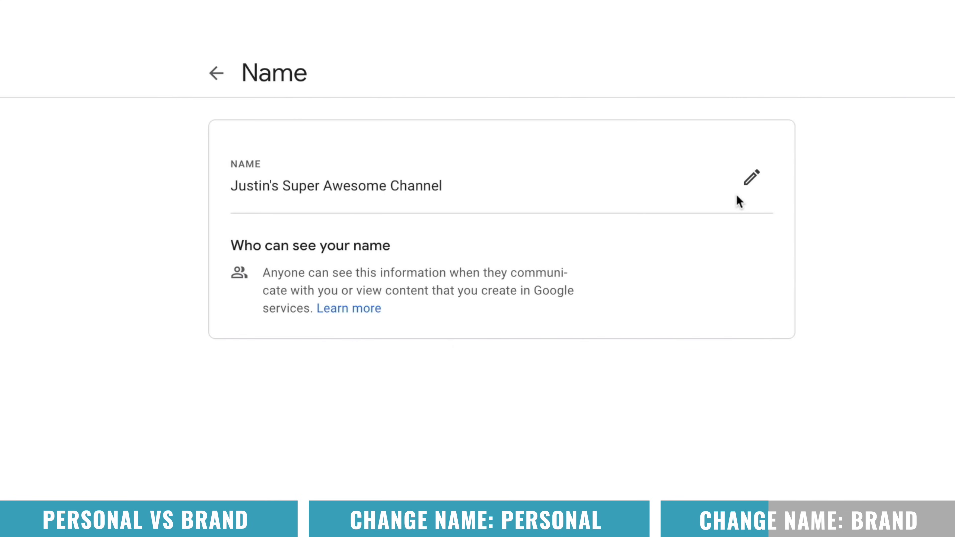
Step: After verifying the password, rename the brand account to 'Really Super Awesome Channel'
click(742, 183)
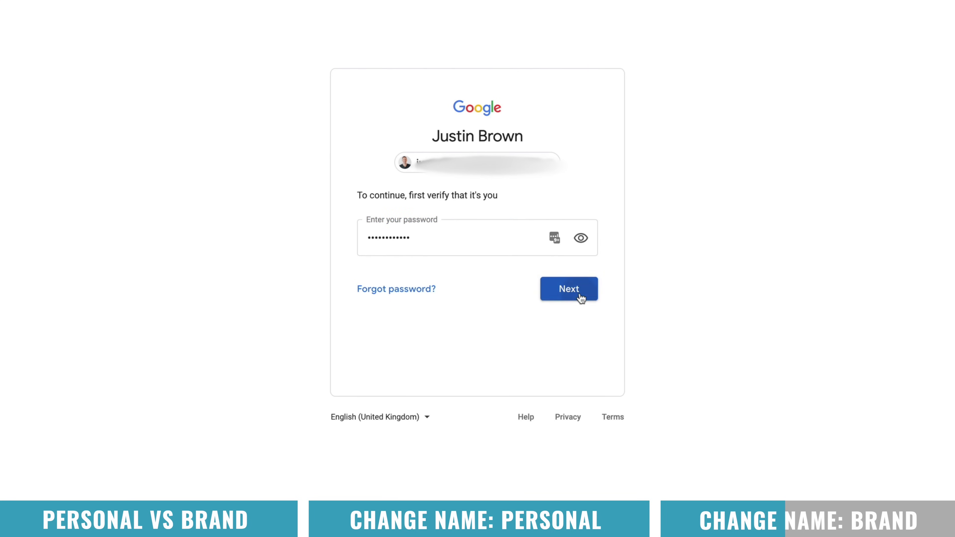
click(578, 294)
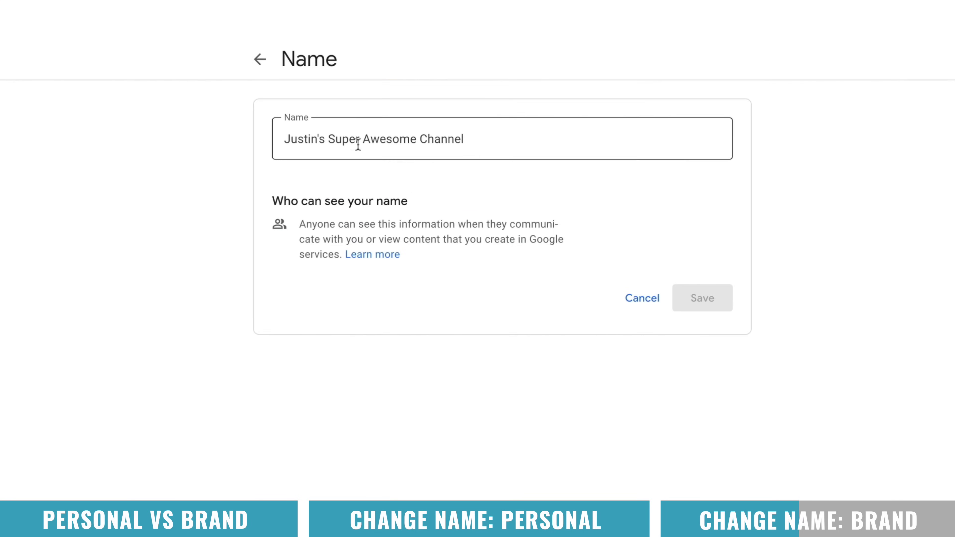
click(329, 138)
text(Really)
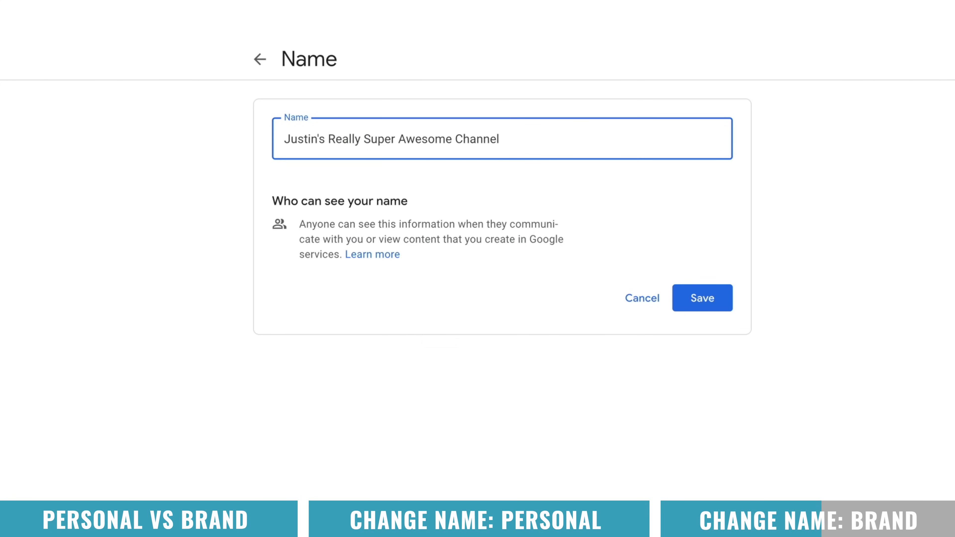
click(702, 299)
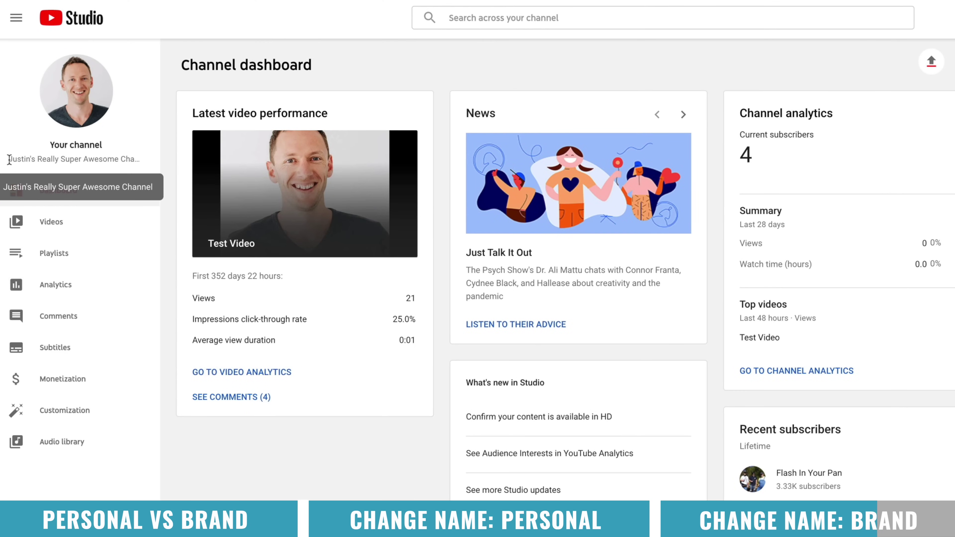
Step: Confirm the Studio dashboard now shows the Really Super Awesome Channel name
drag(8, 158, 135, 161)
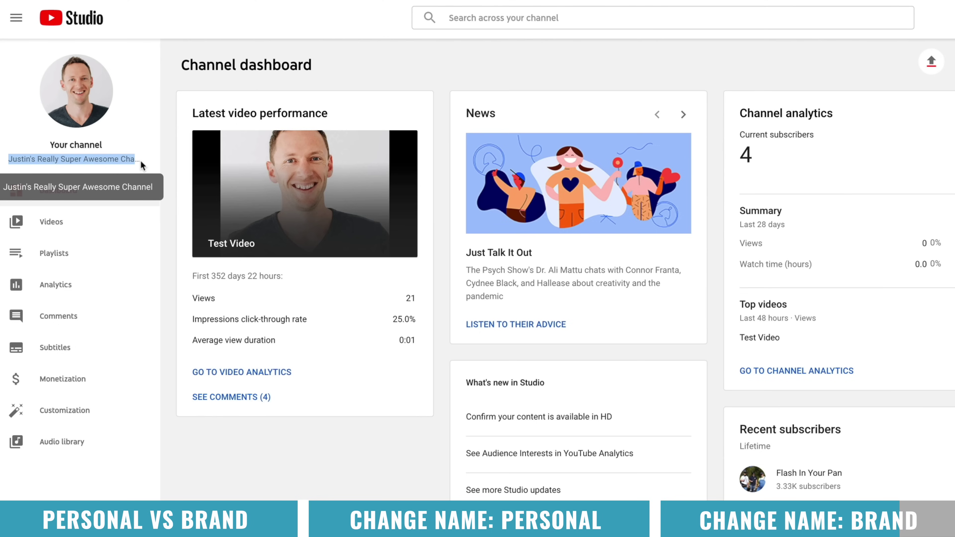